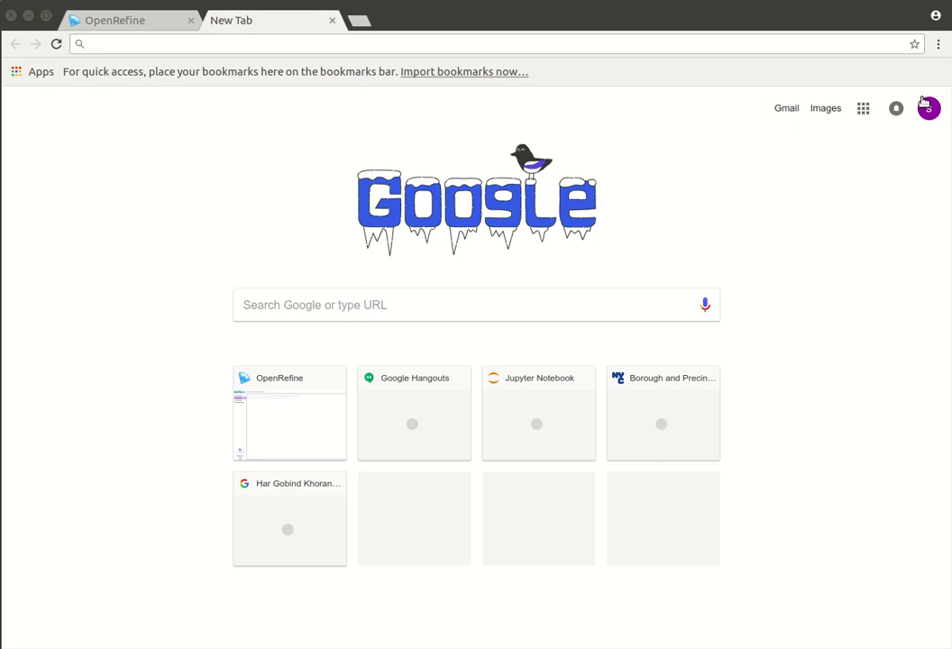
# Search the web for "nyc open data" and open the NYC Open Data website from the results
pyautogui.click(634, 50)
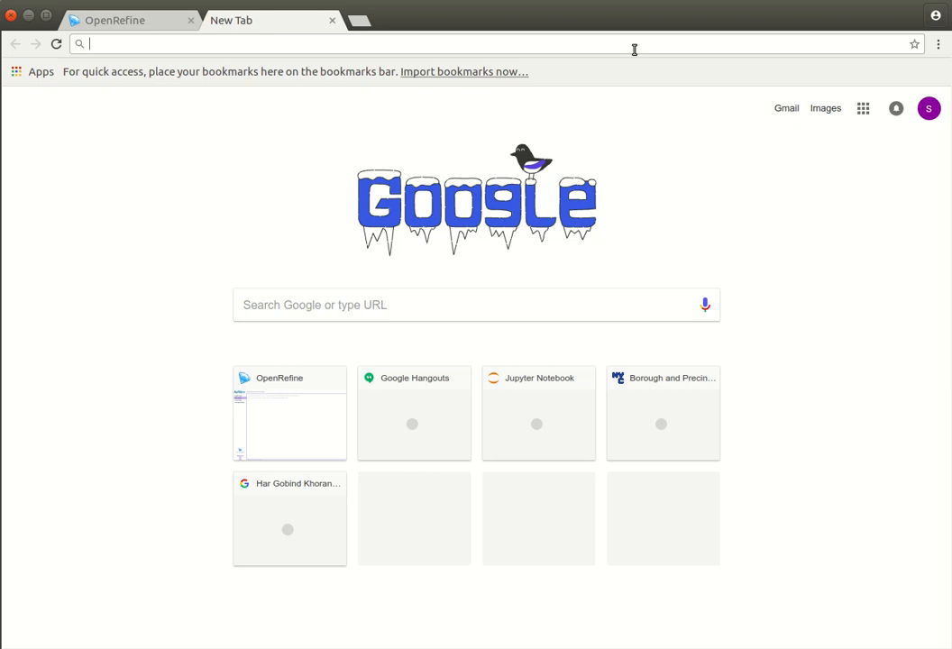
pyautogui.write('nyc data')
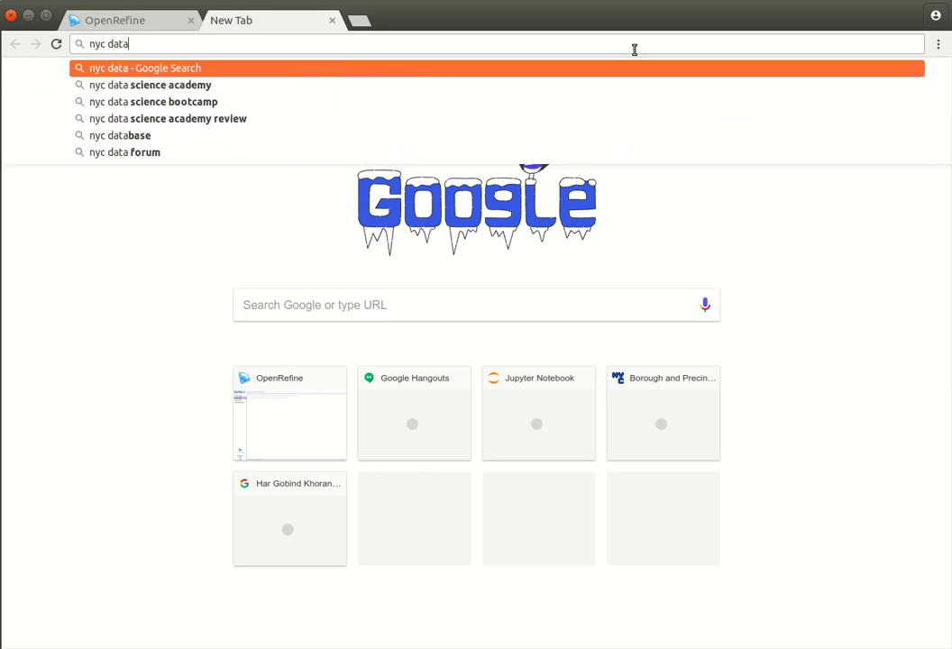
pyautogui.press('BackSpace')
pyautogui.press('BackSpace')
pyautogui.press('BackSpace')
pyautogui.press('BackSpace')
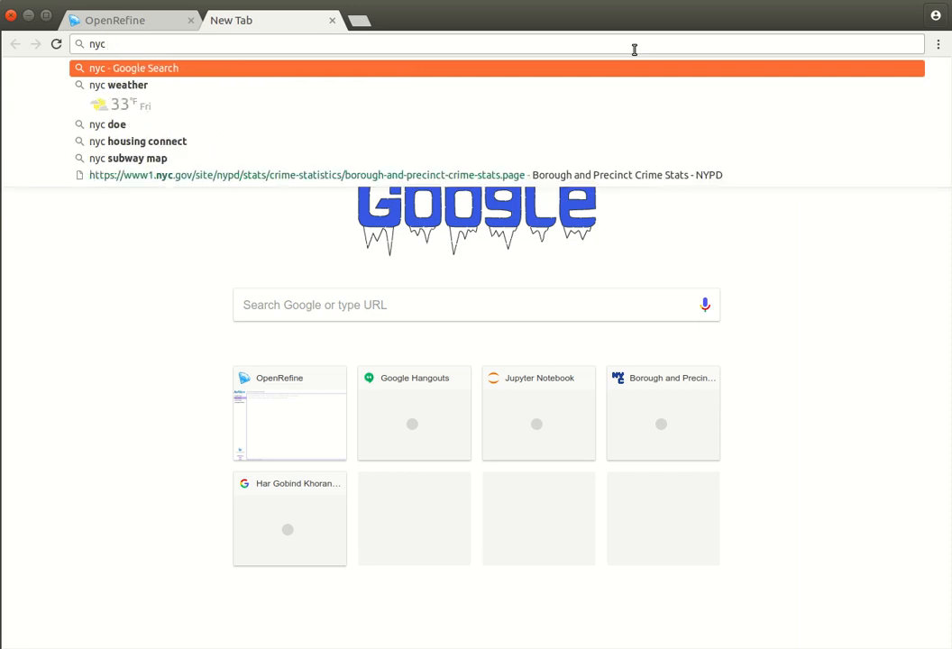
pyautogui.write('eopn')
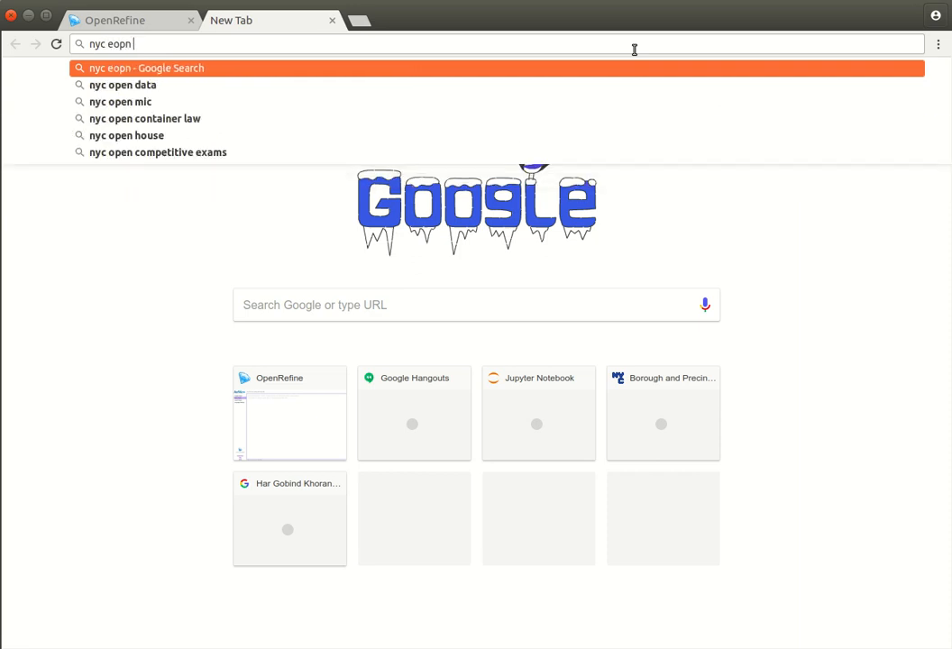
pyautogui.press('BackSpace')
pyautogui.press('BackSpace')
pyautogui.write('open')
pyautogui.press('Return')
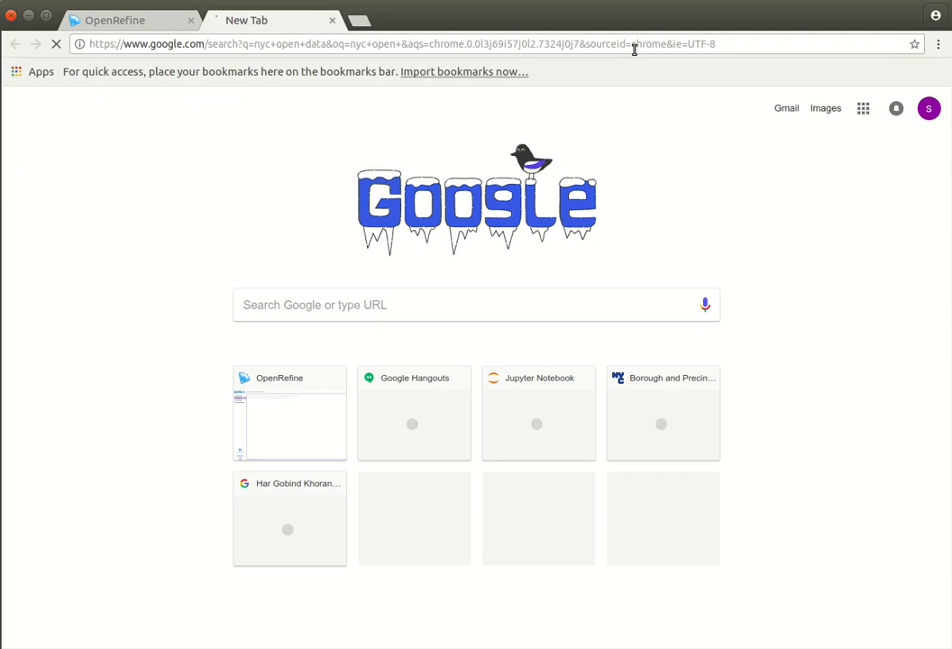
pyautogui.click(177, 198)
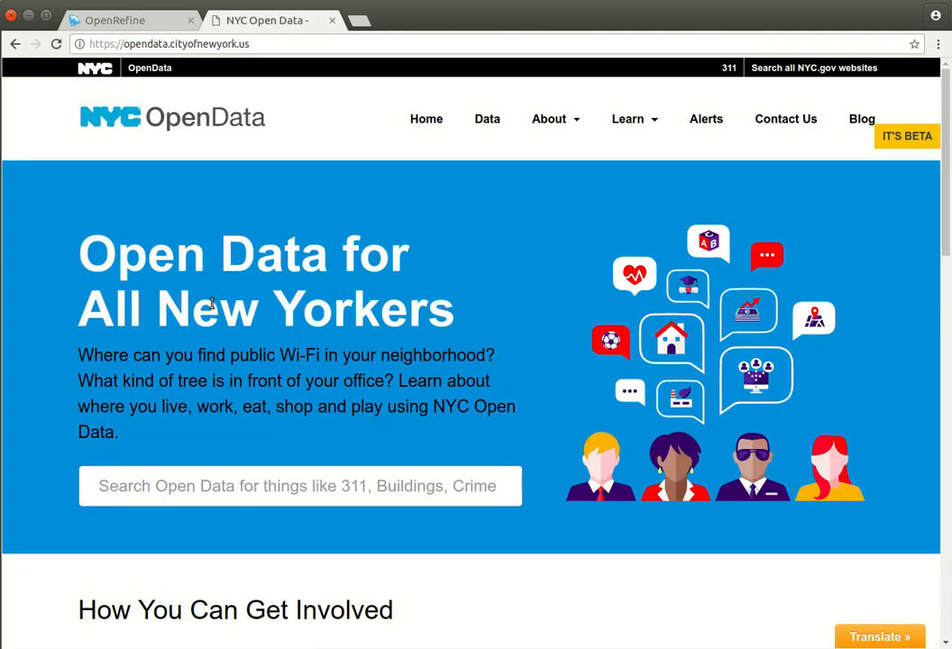
# Open the data catalog linked under Dive into the Data on the NYC Open Data home page
pyautogui.scroll(-2, 212, 304)
pyautogui.scroll(-2, 493, 422)
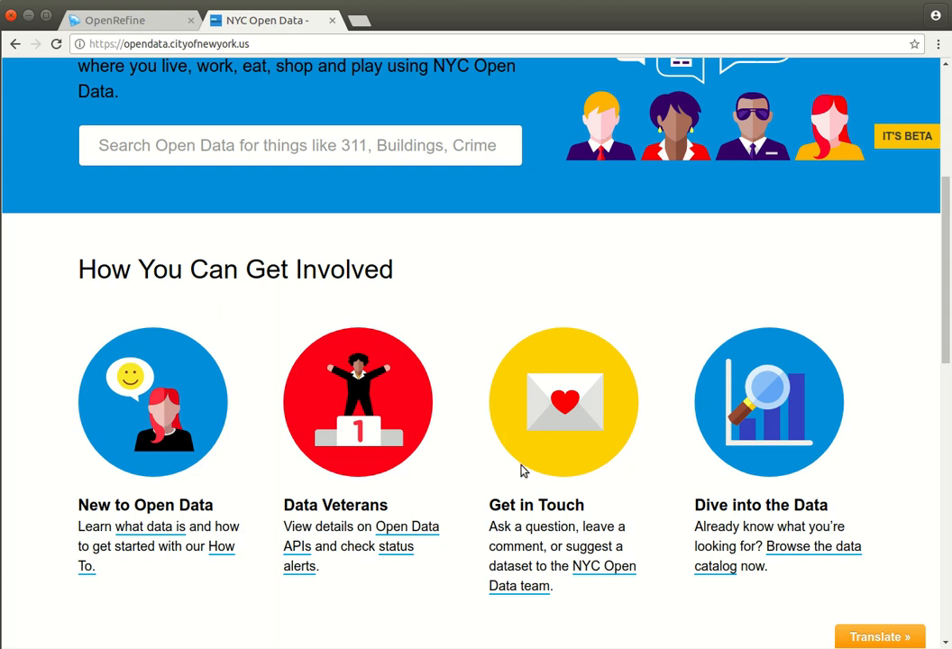
pyautogui.scroll(-2, 686, 396)
pyautogui.scroll(-3, 686, 393)
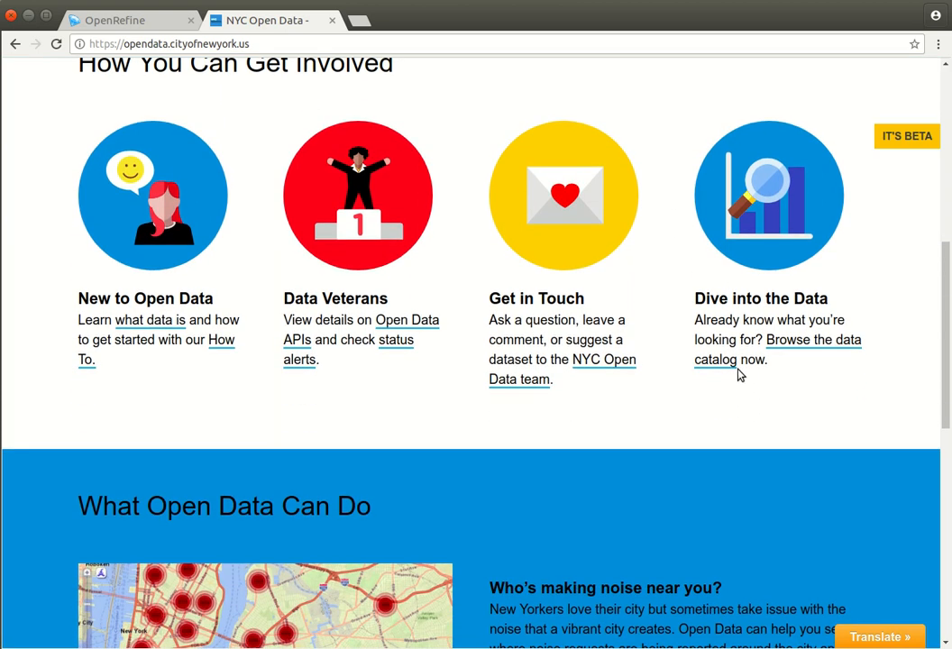
pyautogui.click(797, 343)
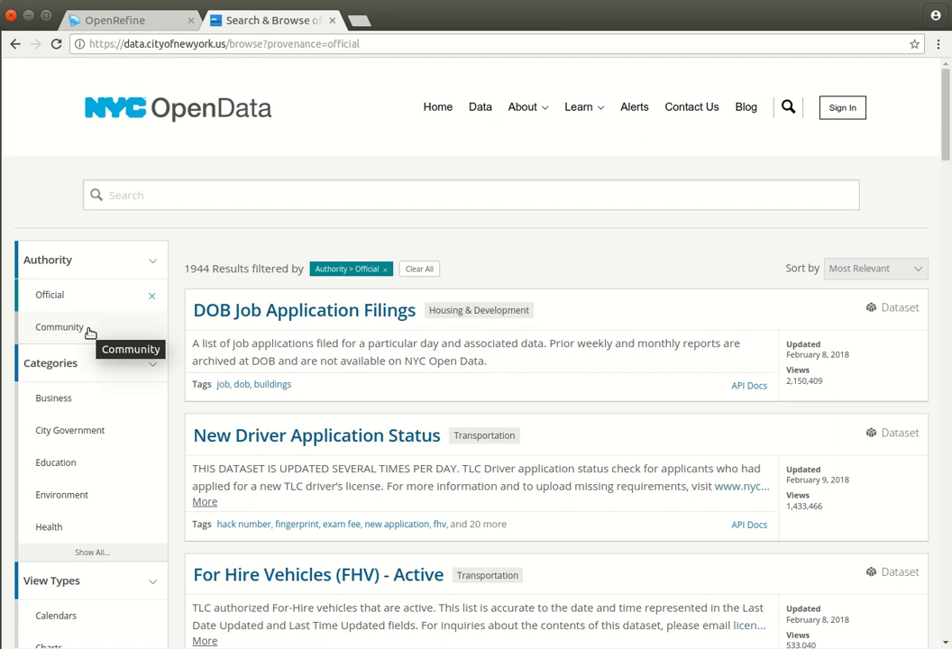
# Remove the Official authority filter from the catalog results
pyautogui.scroll(-4, 18, 361)
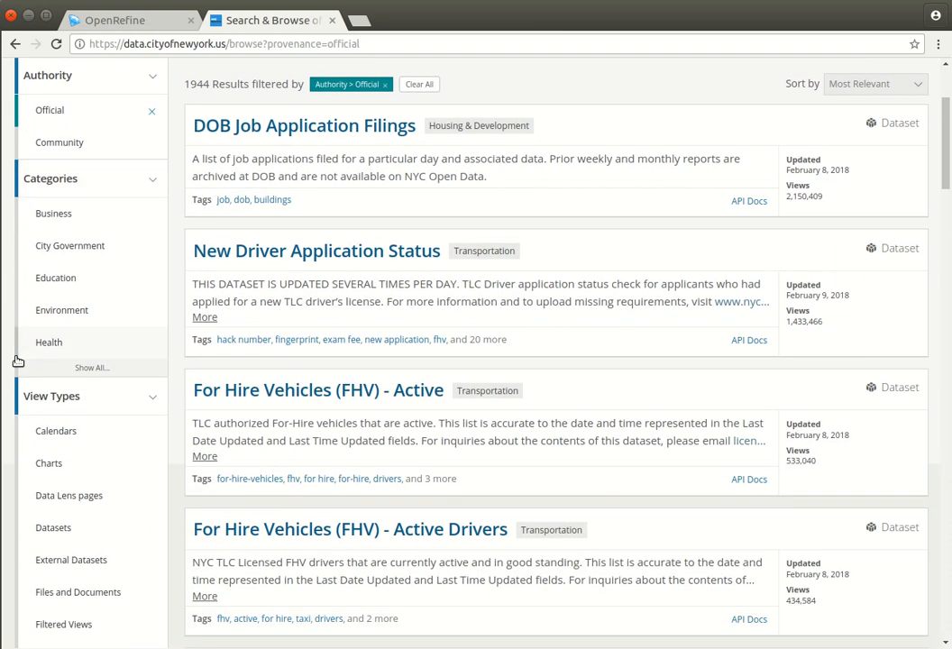
pyautogui.scroll(4, 107, 347)
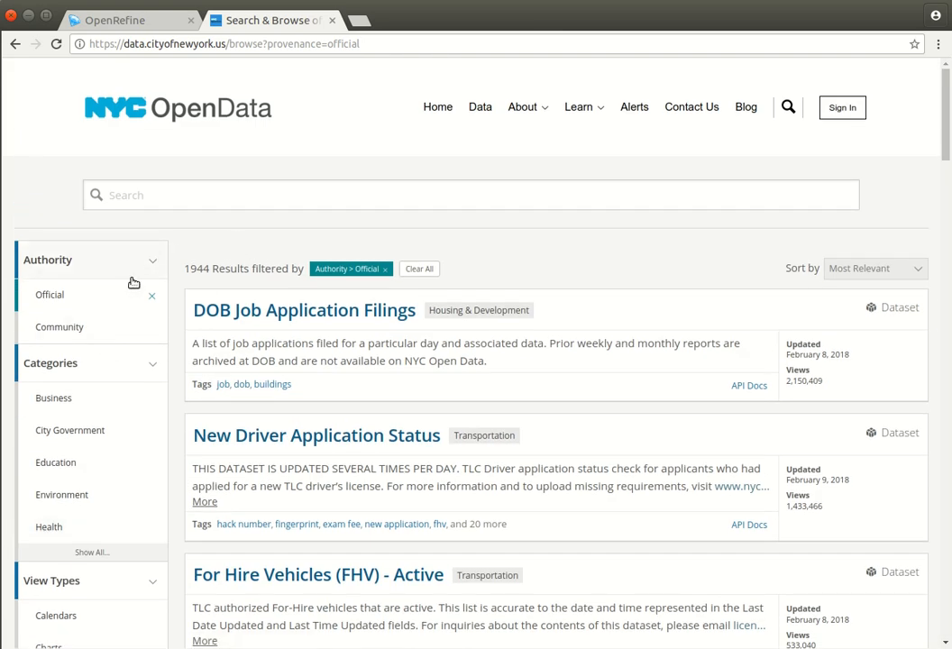
pyautogui.click(113, 297)
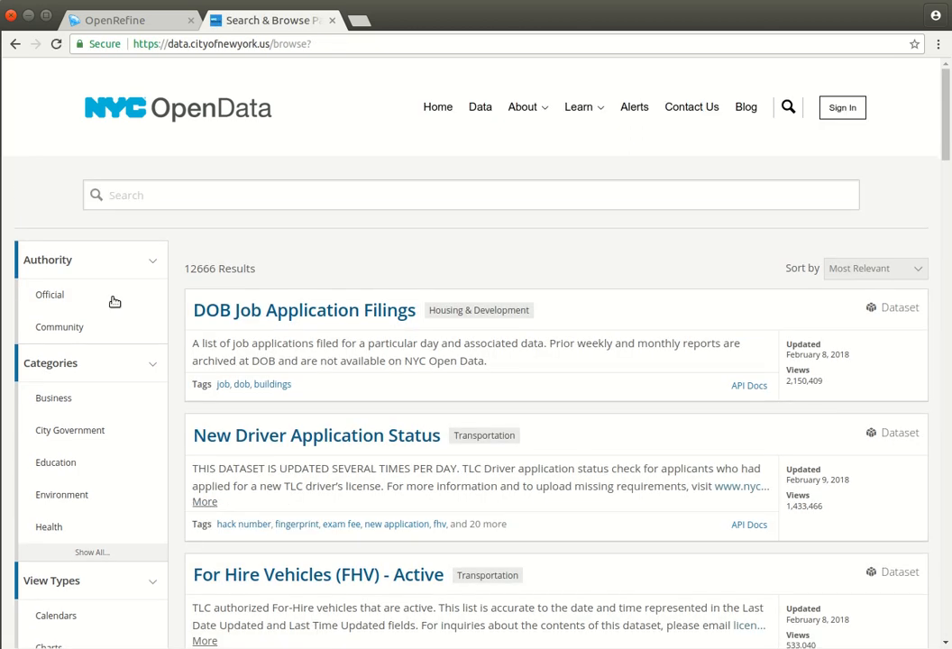
# Search the catalog for "immigration" and open the dataset "DYCD after-school programs: Immigrant Services"
pyautogui.click(206, 202)
pyautogui.write('immigra')
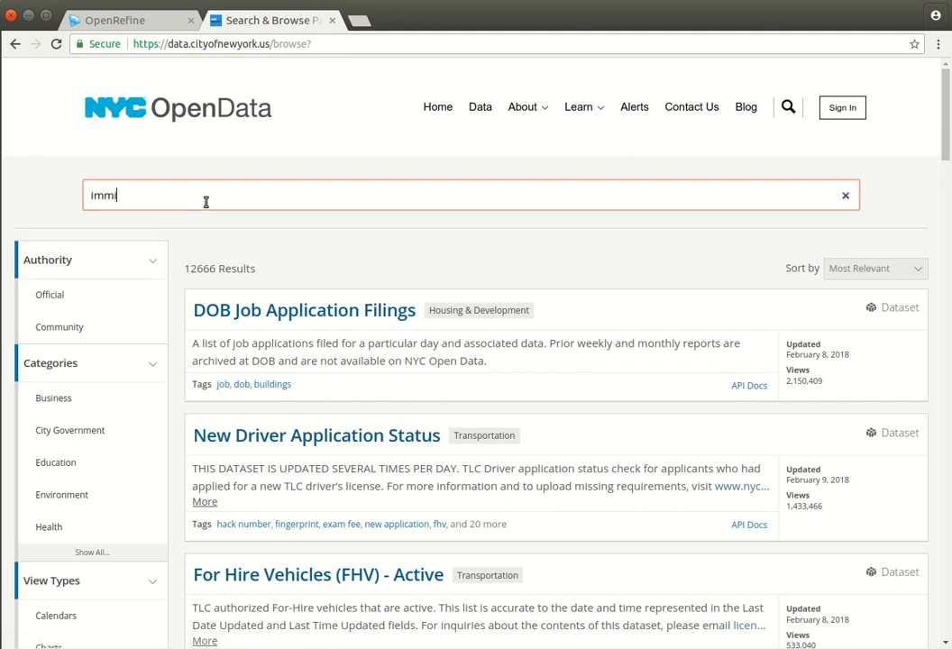
pyautogui.write('tion')
pyautogui.press('Return')
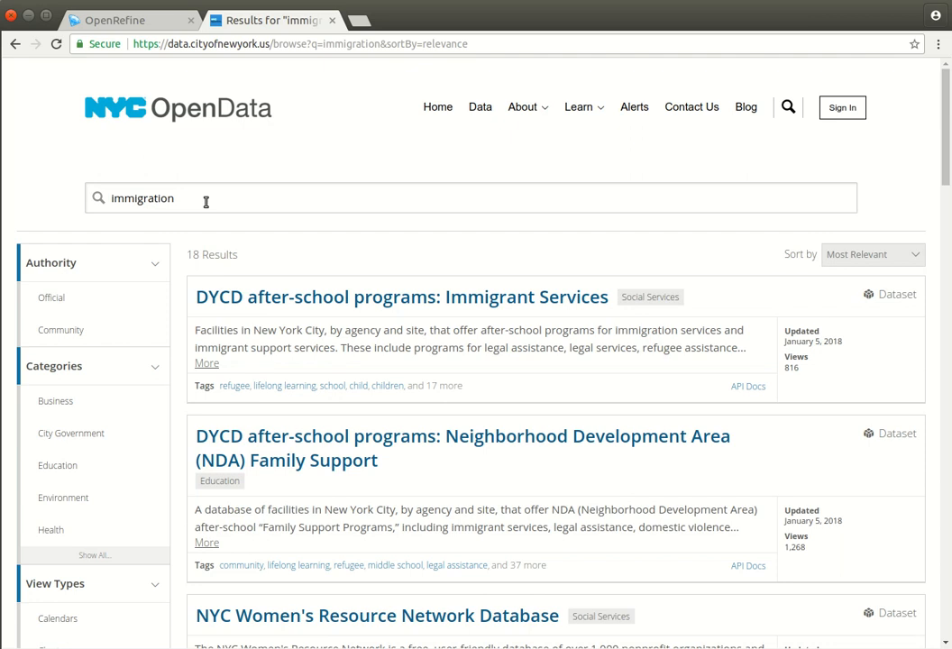
pyautogui.click(282, 300)
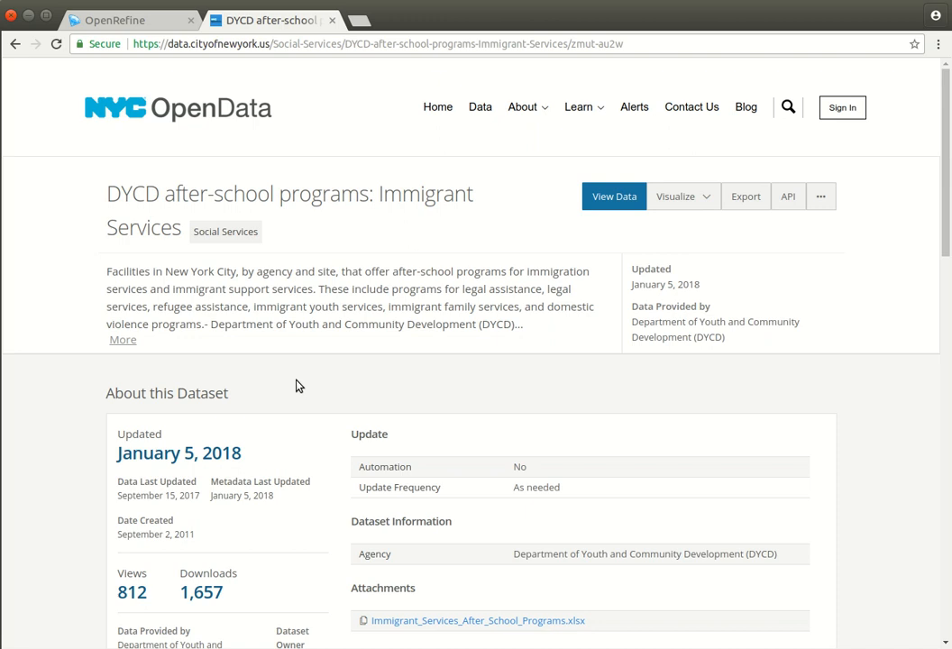
# Review the dataset's description page and copy its JSON API endpoint address
pyautogui.scroll(-5, 489, 389)
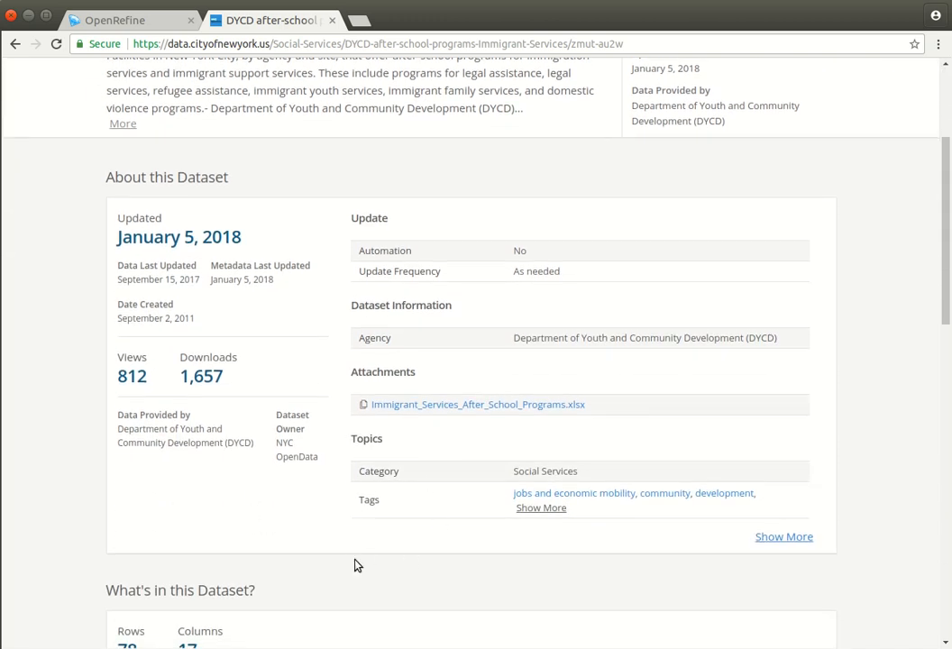
pyautogui.scroll(5, 379, 549)
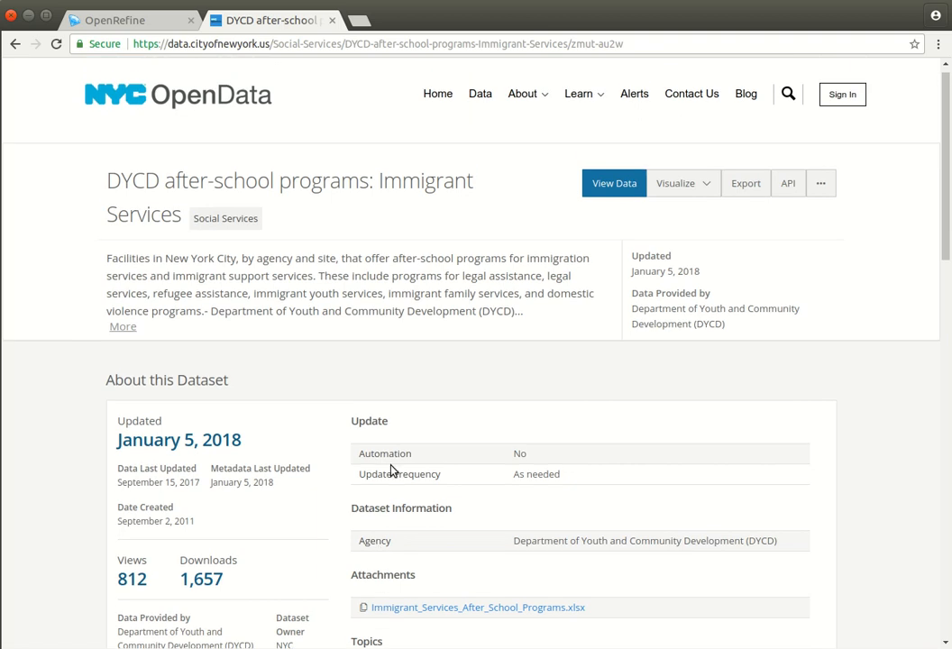
pyautogui.scroll(-1, 353, 357)
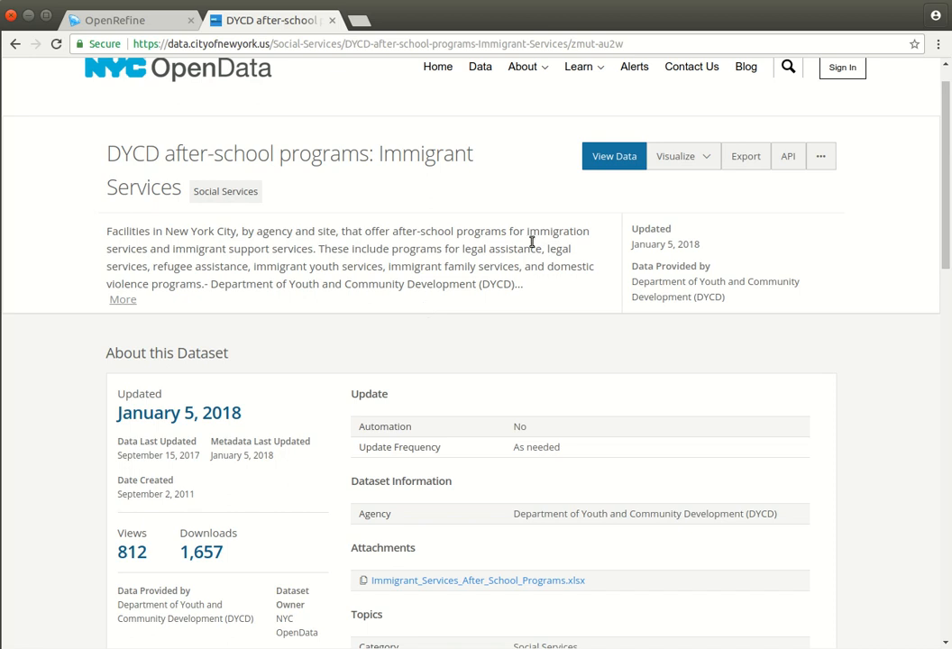
pyautogui.click(791, 164)
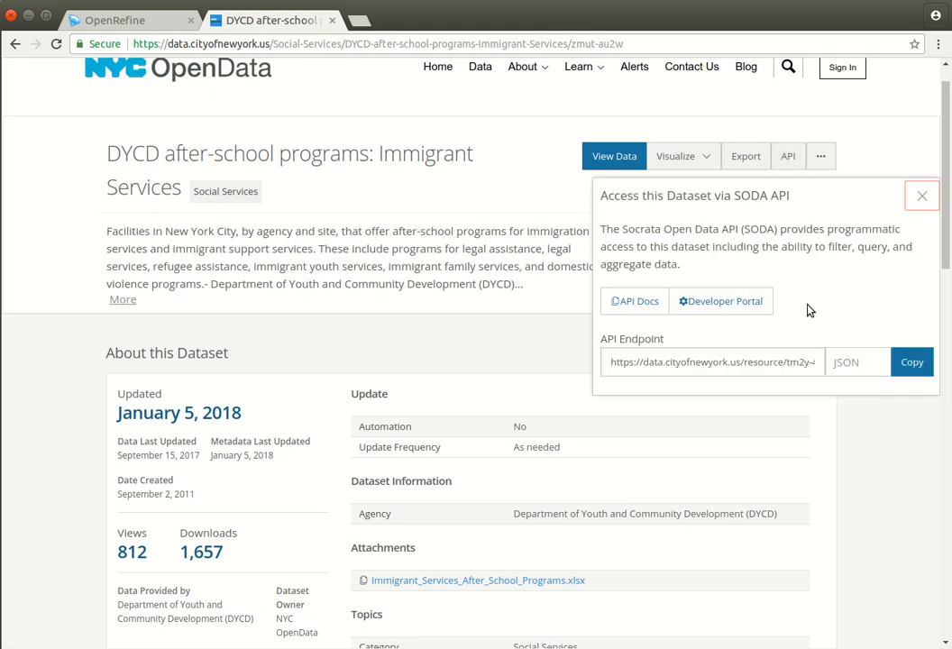
pyautogui.click(911, 364)
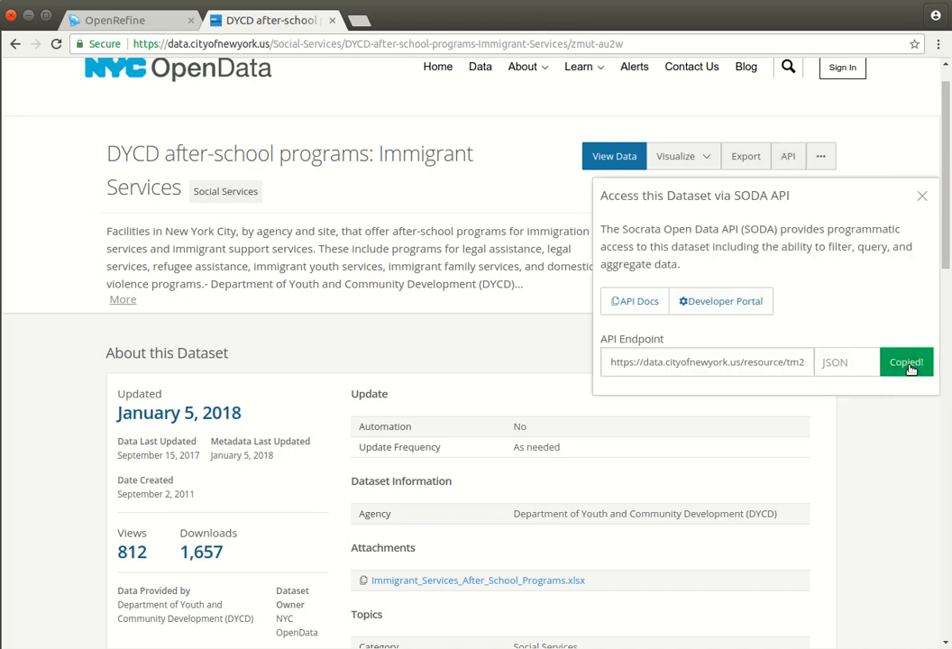
# Load the copied API endpoint address in a new browser tab
pyautogui.click(366, 20)
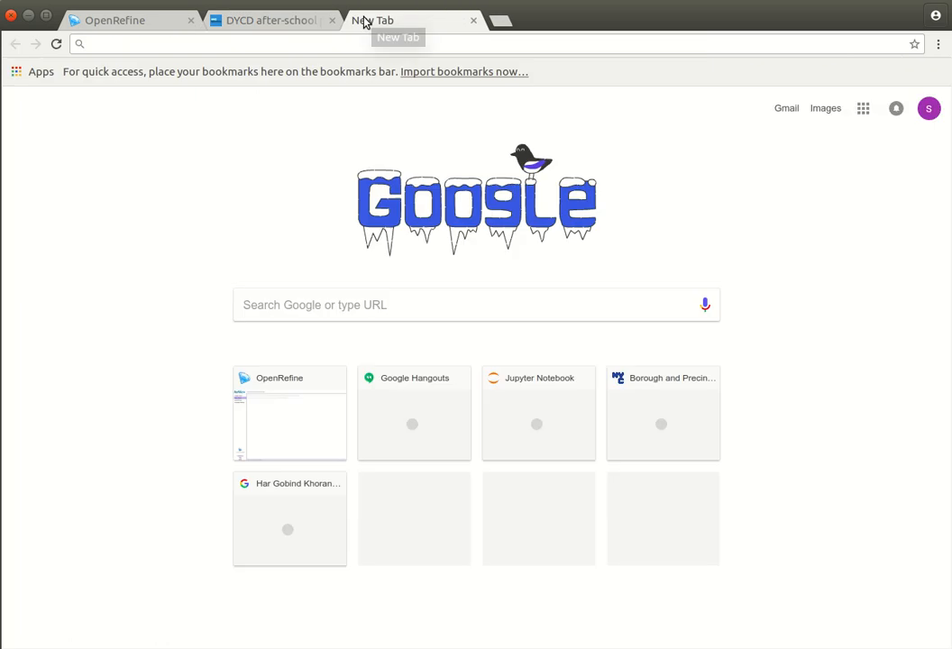
pyautogui.hotkey('ctrl', 'v')
pyautogui.press('Return')
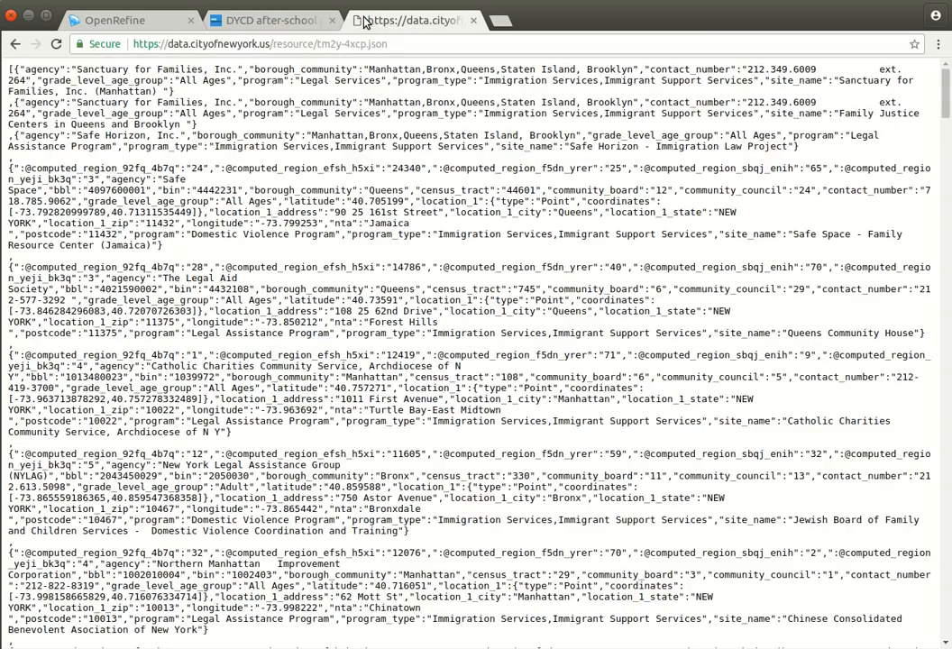
# Select all of the raw JSON text and enlarge the page to 200%
pyautogui.doubleClick(243, 174)
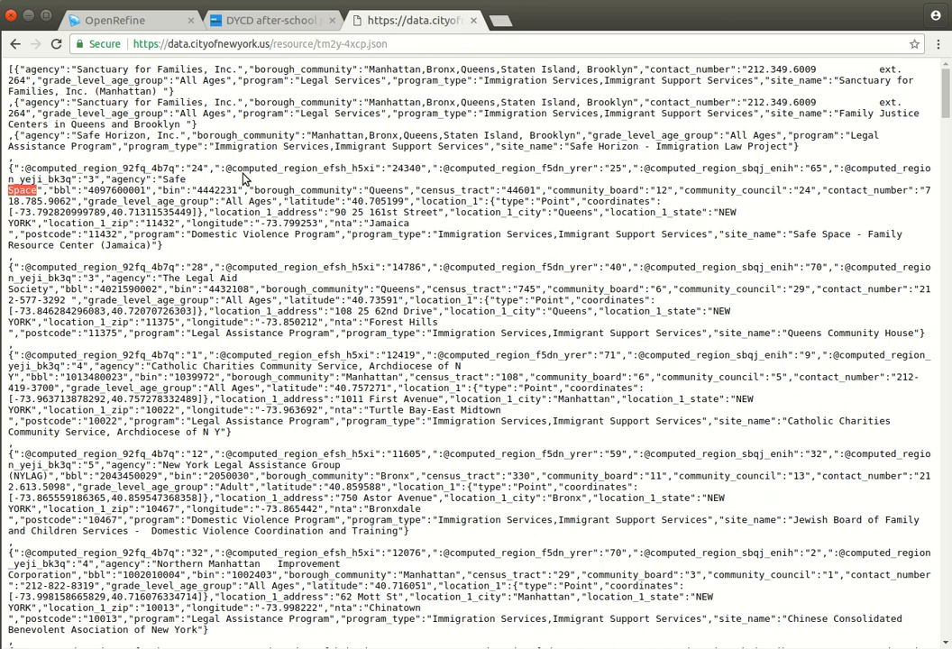
pyautogui.hotkey('ctrl', 'a')
pyautogui.hotkey('ctrl', '+')
pyautogui.hotkey('ctrl', '+')
pyautogui.hotkey('ctrl', '+')
pyautogui.hotkey('ctrl', '+')
pyautogui.hotkey('ctrl', '+')
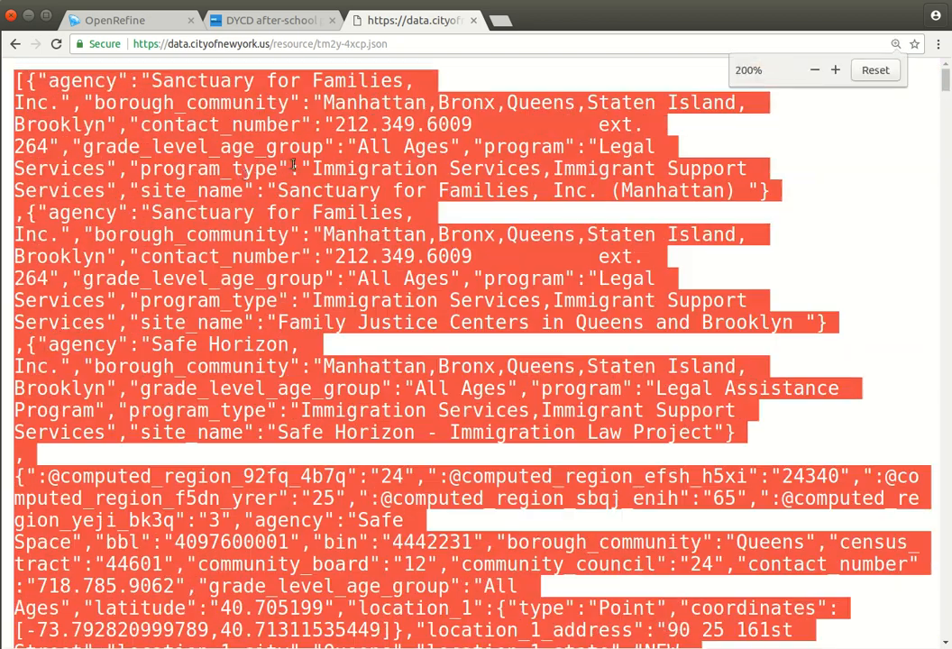
# Select the first three JSON records, leaving out the opening square bracket and ending with the Safe Horizon record's closing brace
pyautogui.click(242, 136)
pyautogui.moveTo(23, 81); pyautogui.dragTo(50, 169)
pyautogui.click(57, 149)
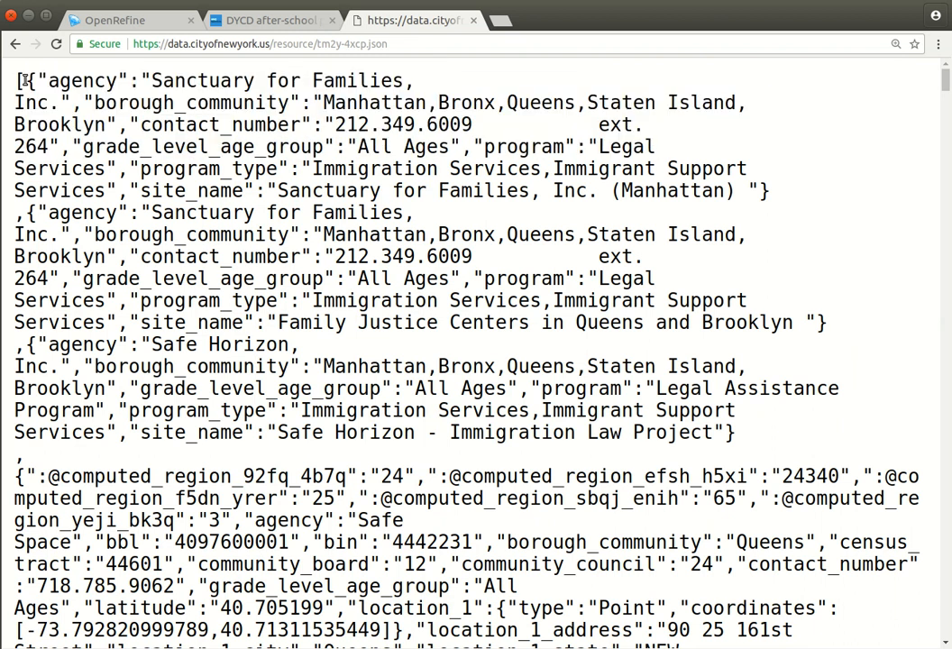
pyautogui.moveTo(24, 81); pyautogui.dragTo(34, 233)
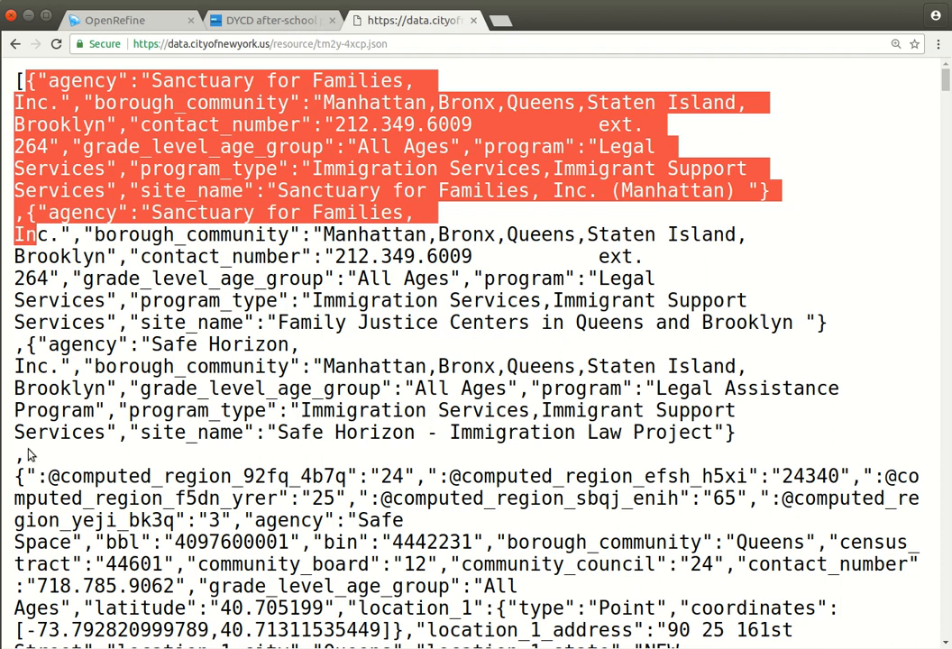
pyautogui.keyDown('shift'); pyautogui.click(758, 425); pyautogui.keyUp('shift')
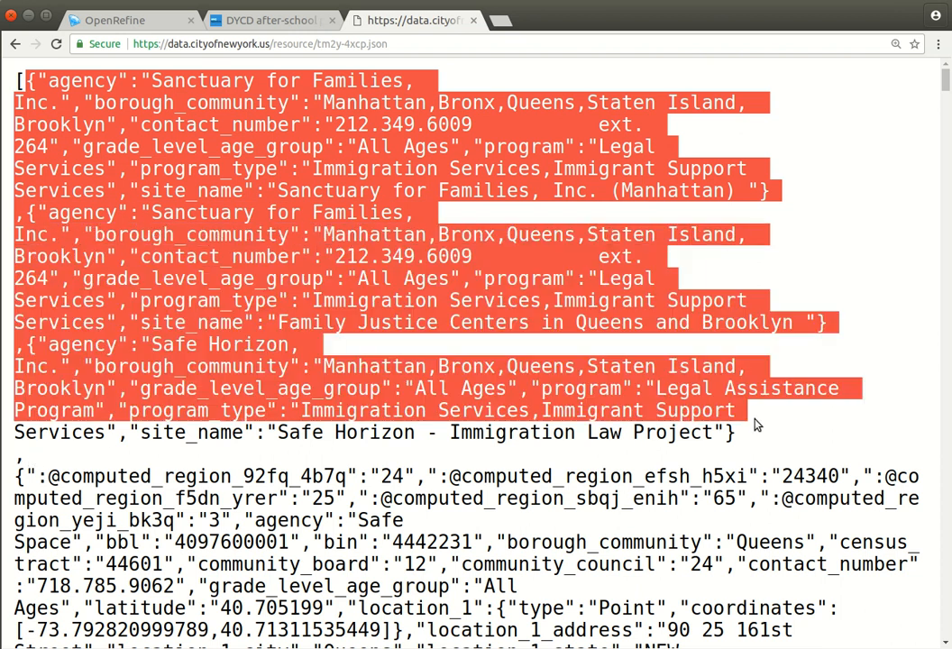
pyautogui.keyDown('shift'); pyautogui.click(758, 436); pyautogui.keyUp('shift')
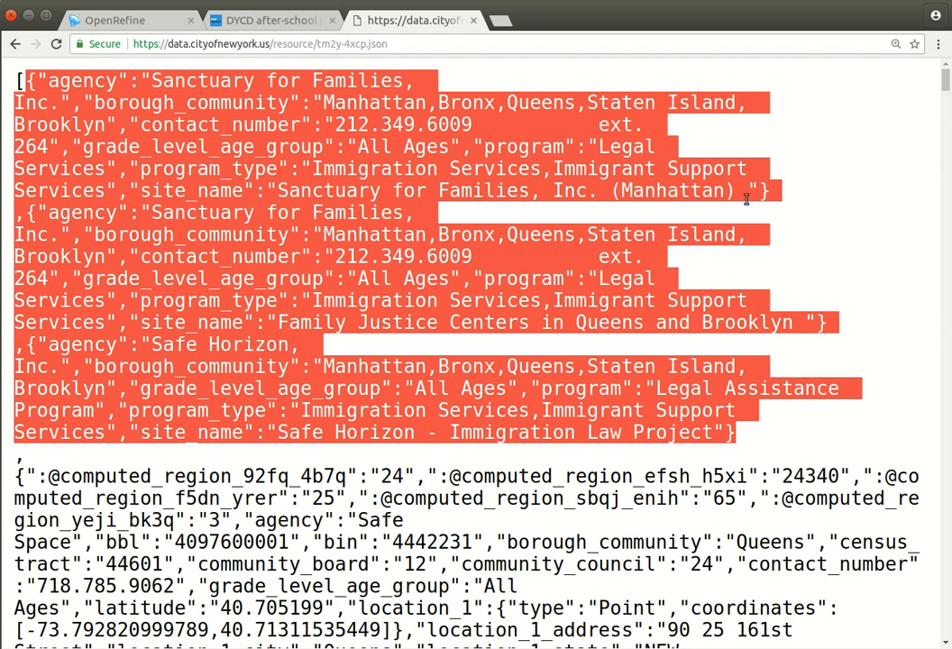
# Open the JSONLint validator at jsonlint.com in a new browser tab
pyautogui.click(503, 20)
pyautogui.write('json')
pyautogui.press('Return')
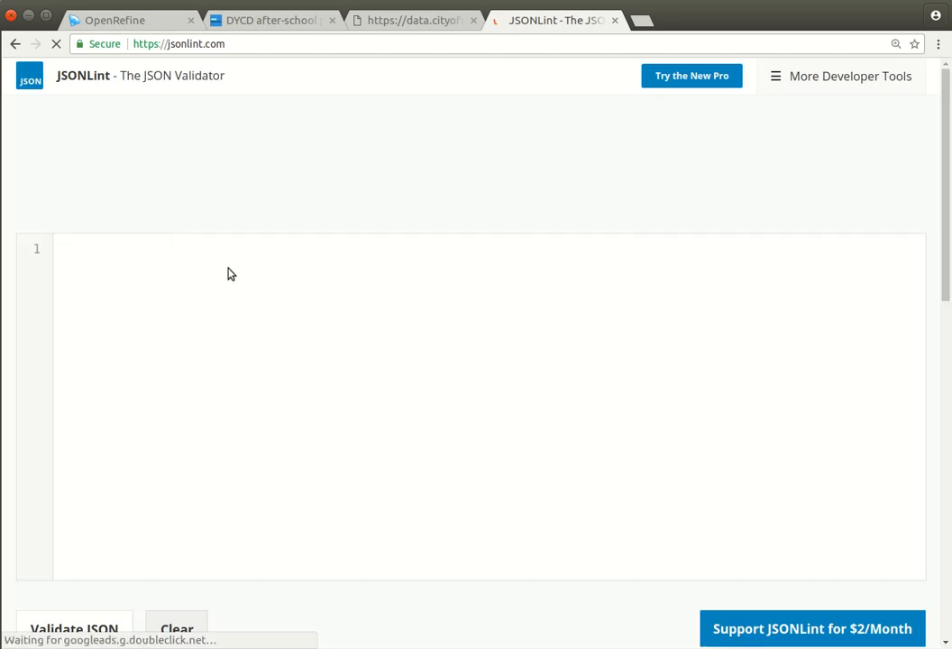
# Paste the three copied records into the JSONLint editor and validate them
pyautogui.hotkey('ctrl', 'v')
pyautogui.scroll(-1, 217, 397)
pyautogui.scroll(-2, 208, 466)
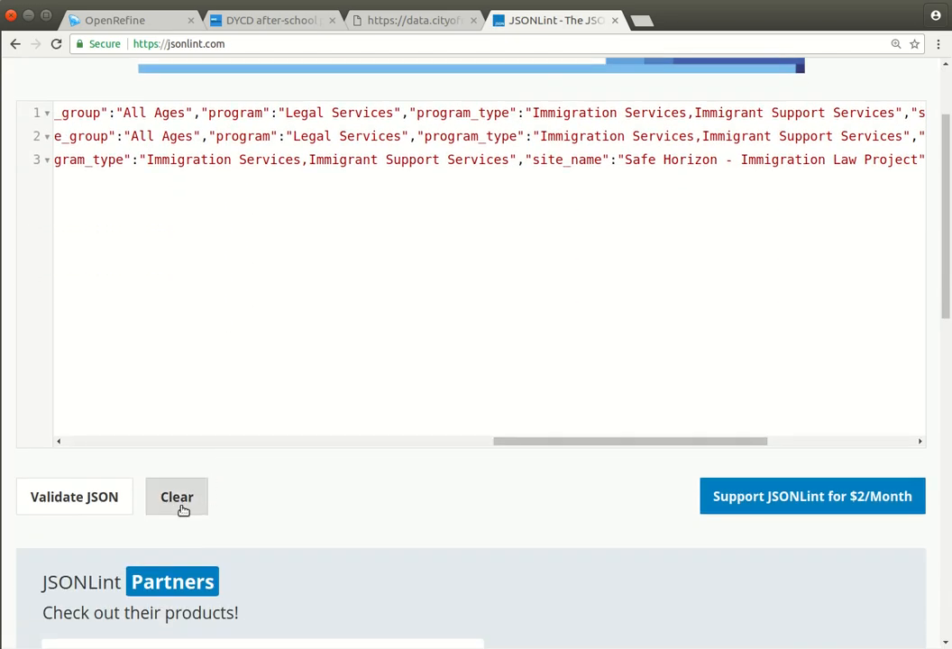
pyautogui.click(114, 503)
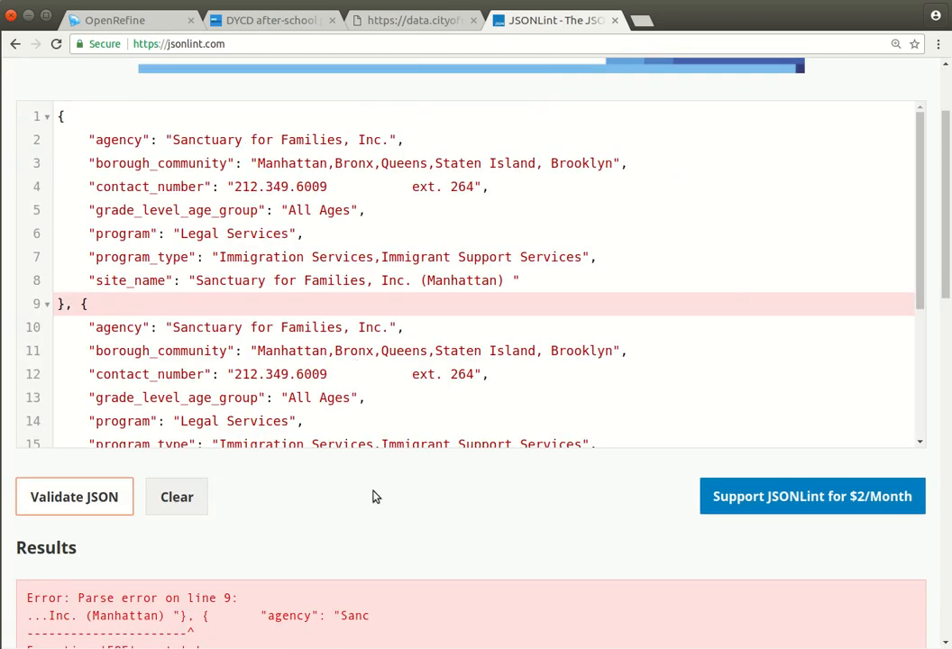
# Enclose the pasted records in square brackets, "[" before the first and "]" after the last, and validate the JSON again
pyautogui.scroll(-2, 372, 495)
pyautogui.scroll(4, 371, 495)
pyautogui.click(58, 199)
pyautogui.write('[')
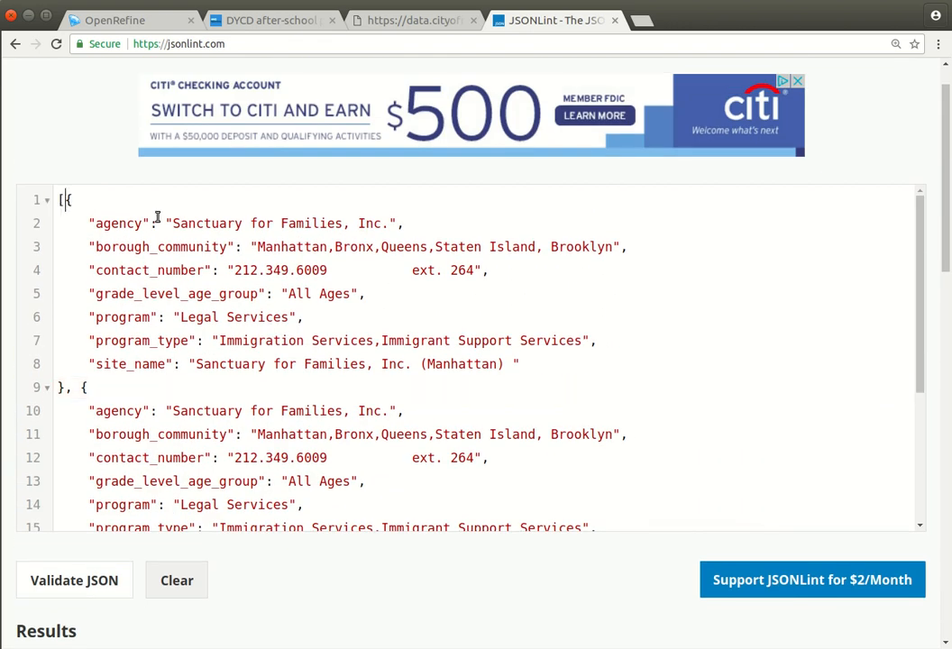
pyautogui.scroll(-5, 188, 384)
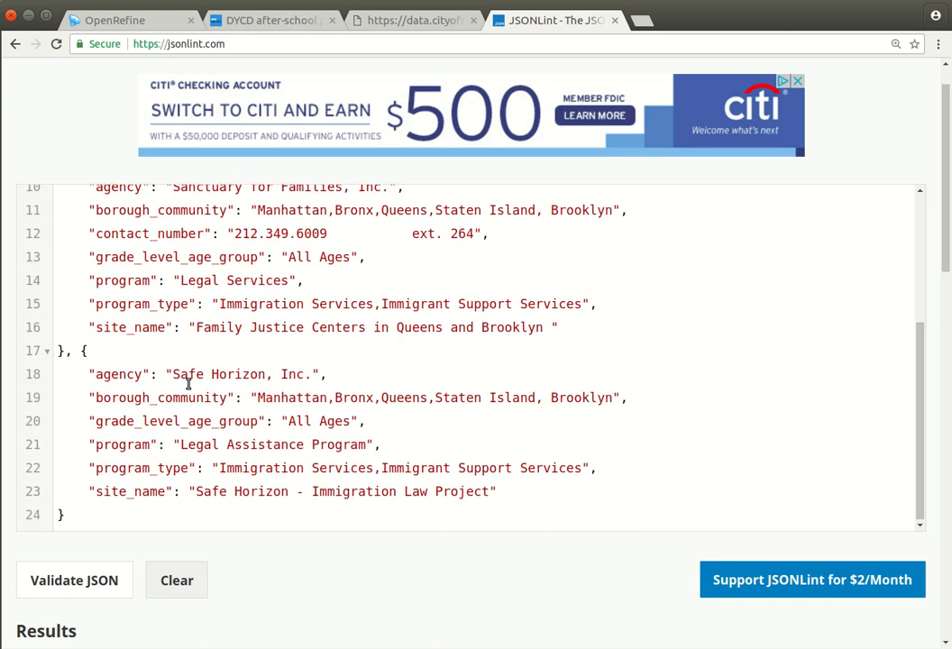
pyautogui.click(140, 510)
pyautogui.write(']')
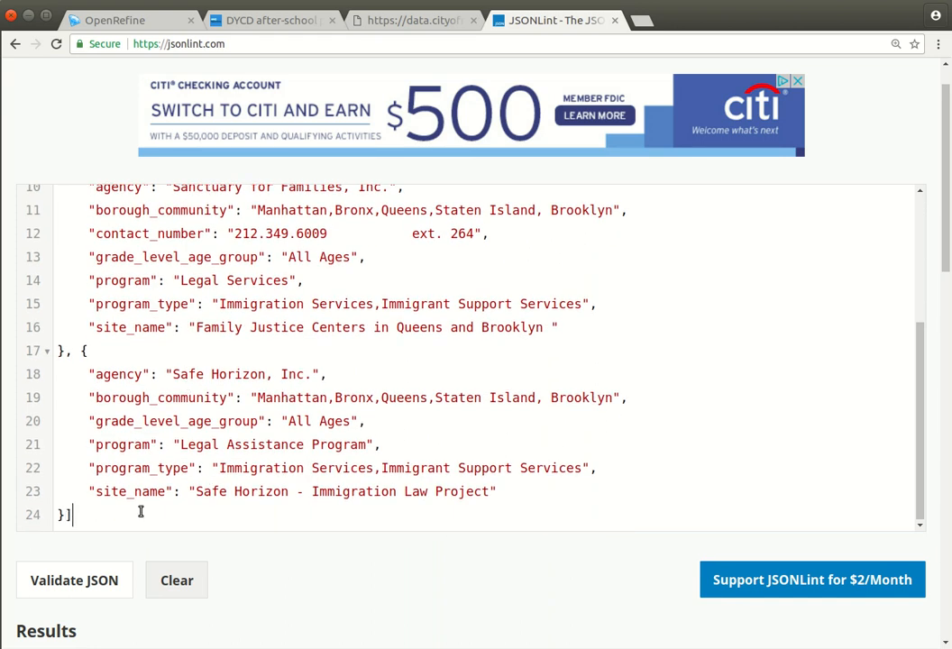
pyautogui.click(71, 580)
pyautogui.scroll(-4, 351, 493)
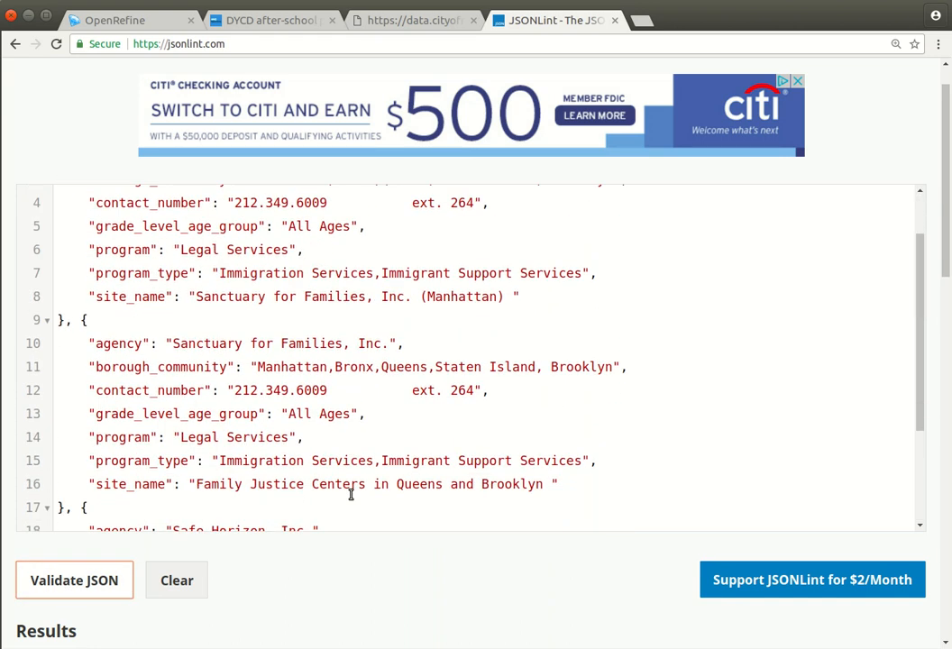
# Examine the formatted records and the validation result in JSONLint, and compare them with the raw JSON returned by the API
pyautogui.scroll(-3, 330, 578)
pyautogui.scroll(6, 330, 578)
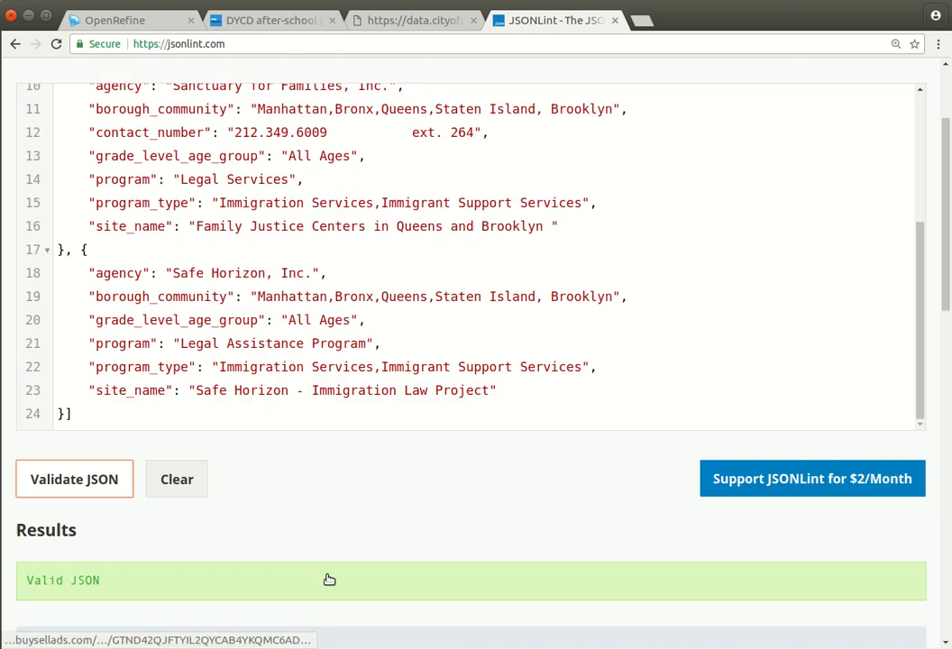
pyautogui.scroll(2, 327, 450)
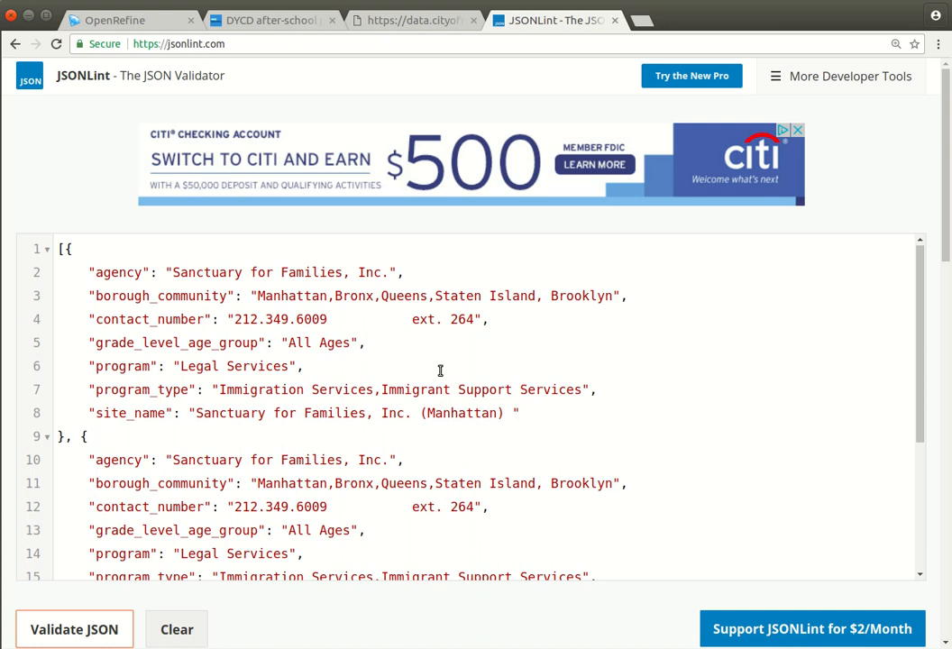
pyautogui.scroll(-6, 440, 370)
pyautogui.scroll(6, 440, 370)
pyautogui.scroll(1, 440, 371)
pyautogui.rightClick(399, 21)
pyautogui.click(398, 18)
pyautogui.click(398, 18)
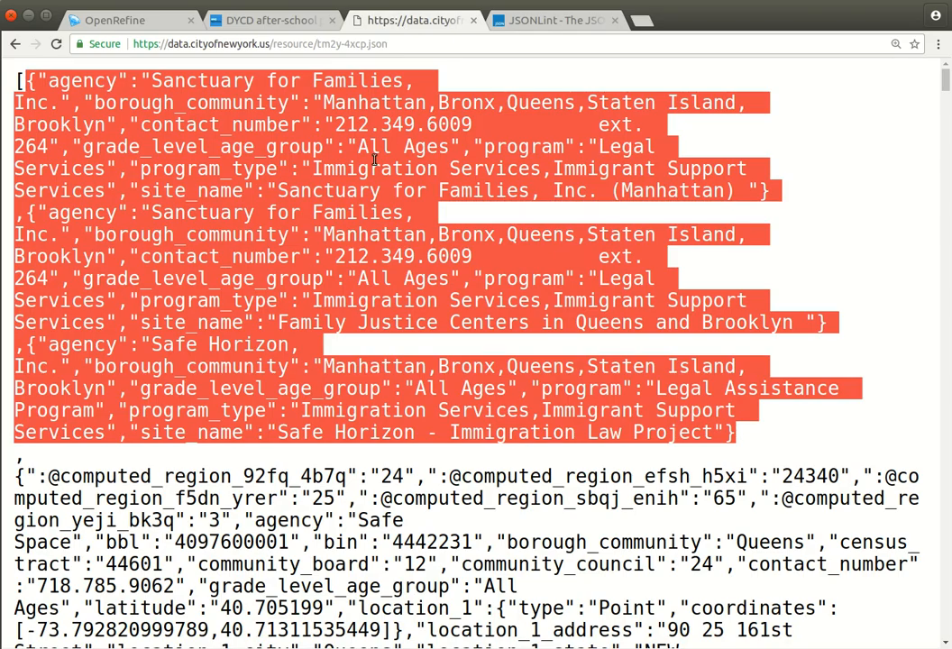
# Return to the NYC Open Data dataset page, reset its zoom to default and export the DYCD Immigrant Services data as CSV
pyautogui.click(219, 22)
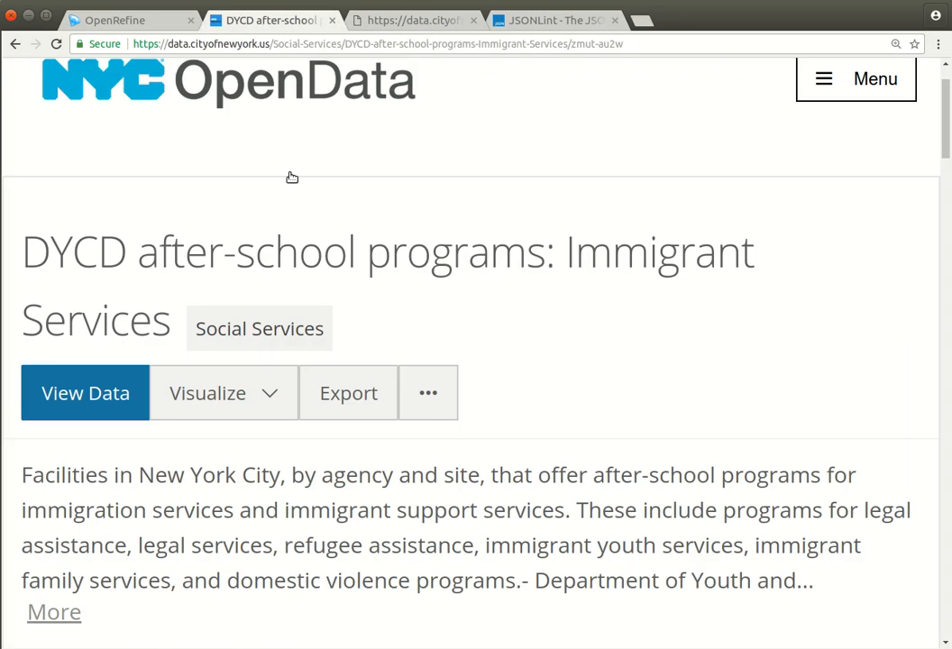
pyautogui.hotkey('ctrl', '0')
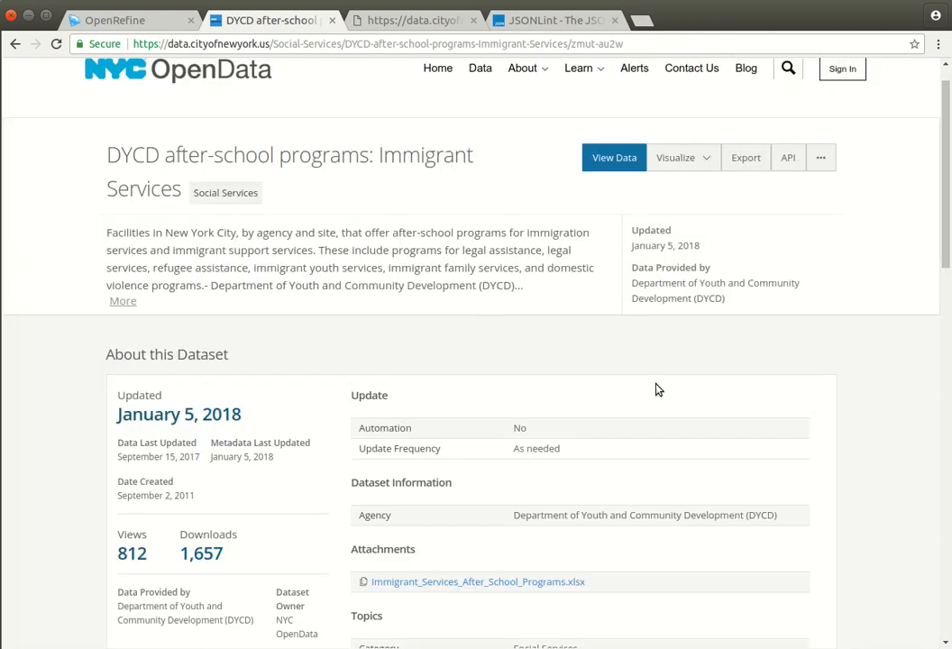
pyautogui.click(742, 164)
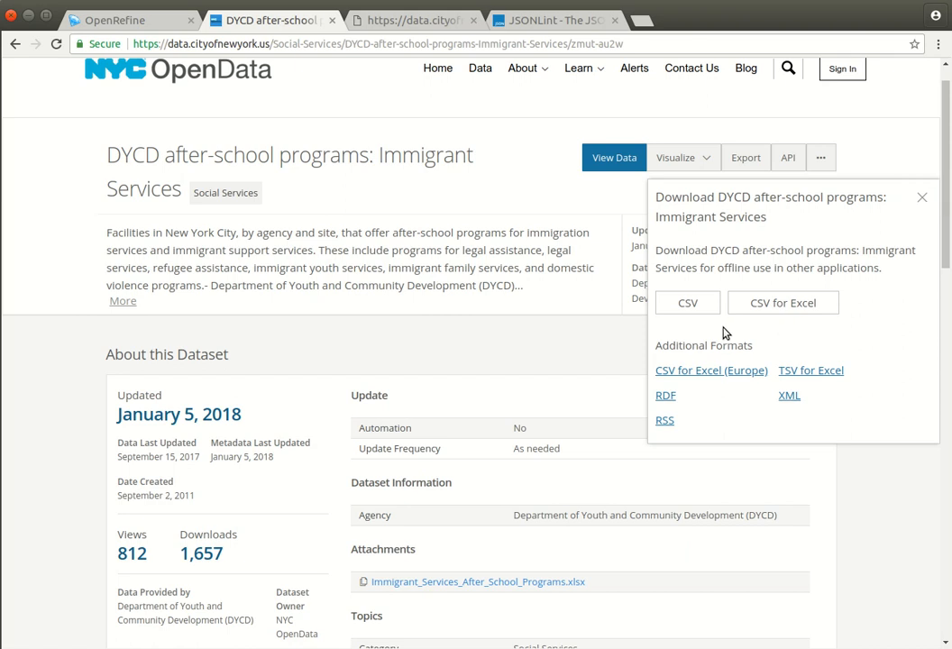
pyautogui.click(700, 307)
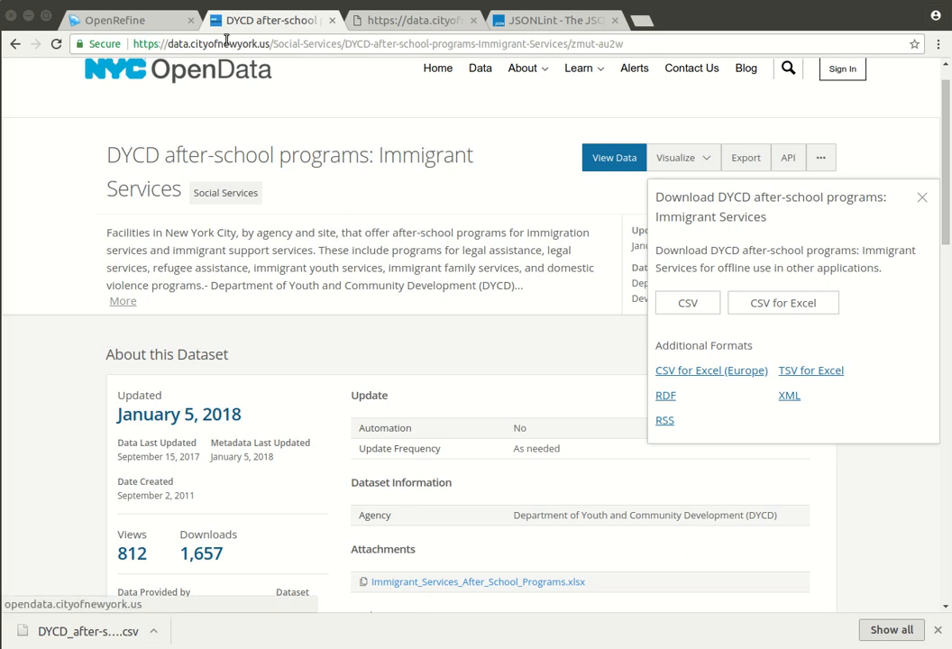
# Switch to OpenRefine at 127.0.0.1:3333 and dismiss the browser's download bar
pyautogui.click(145, 27)
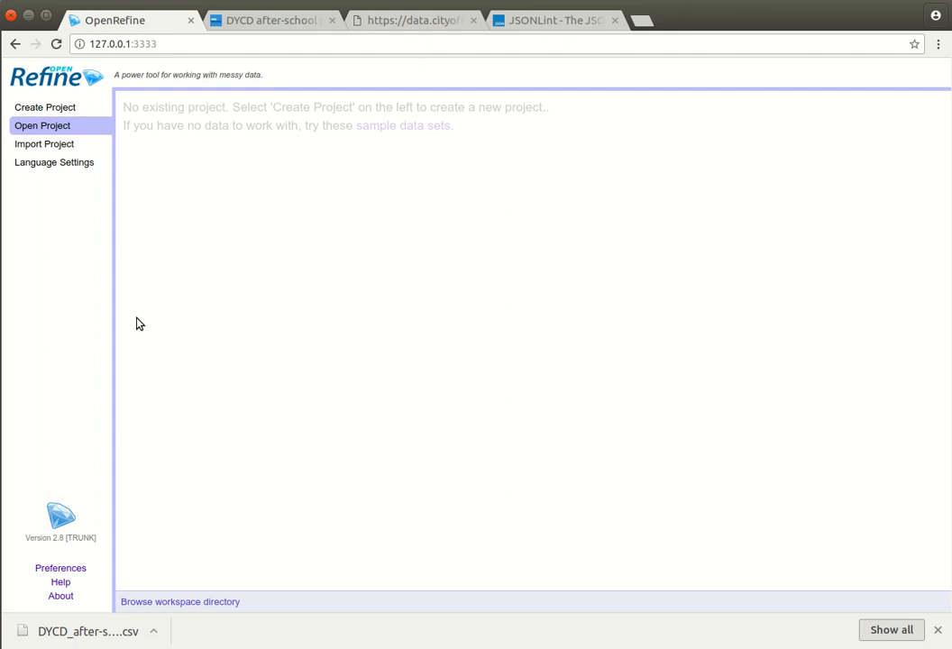
pyautogui.moveTo(172, 48); pyautogui.dragTo(96, 45)
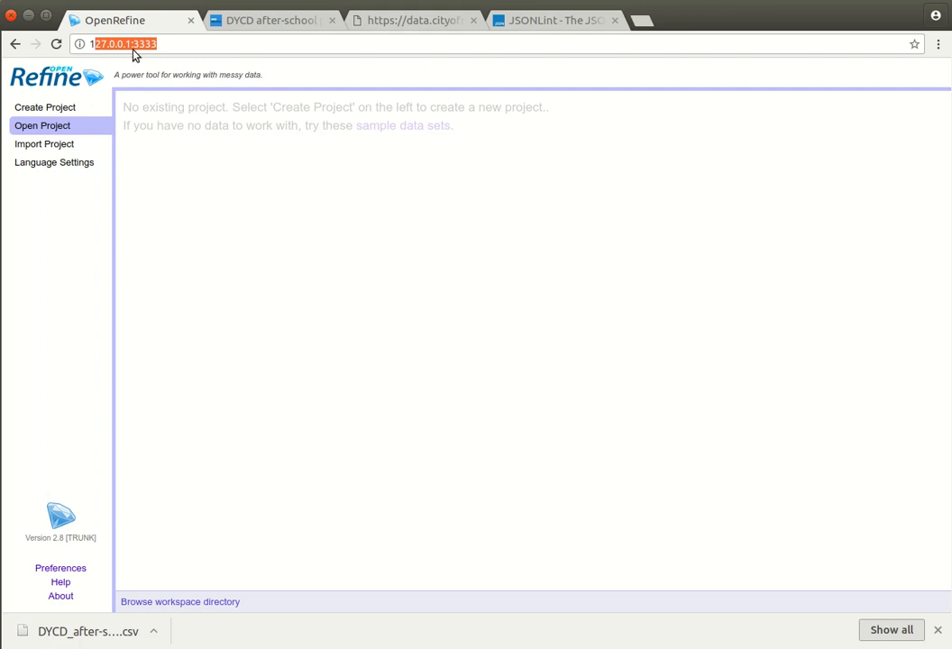
pyautogui.click(188, 48)
pyautogui.click(939, 631)
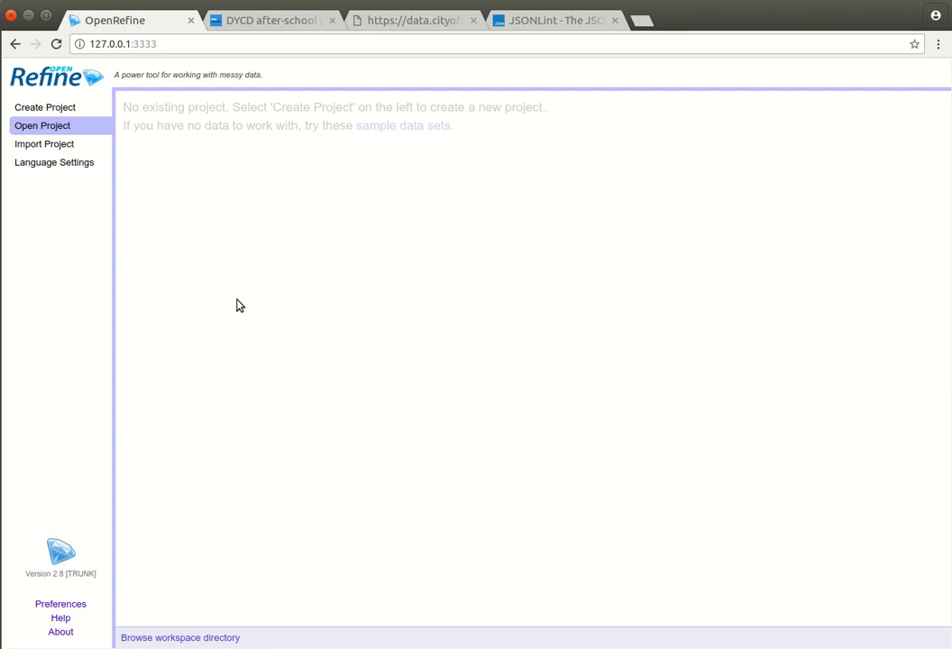
# Start a new project from the local file DYCD_after-school_programs__Immigrant_Services.csv in the Week4Data folder and load its parsing preview
pyautogui.click(57, 108)
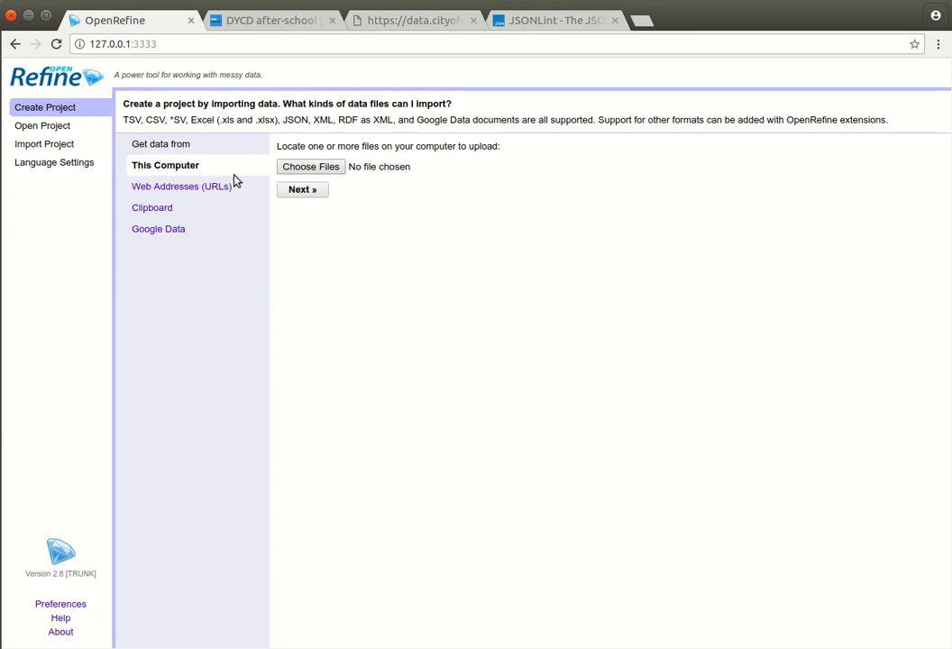
pyautogui.click(47, 127)
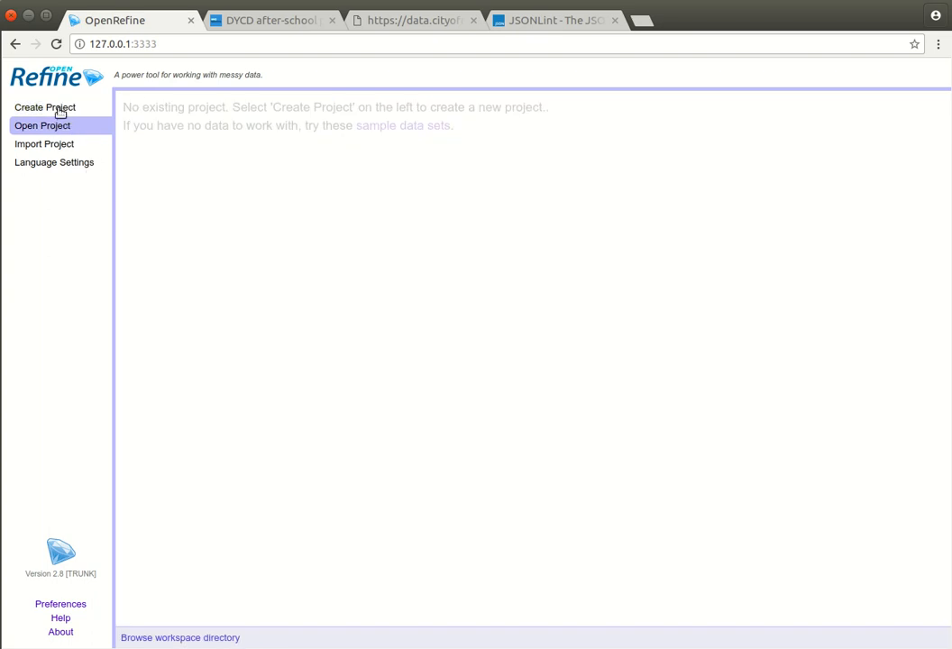
pyautogui.click(59, 108)
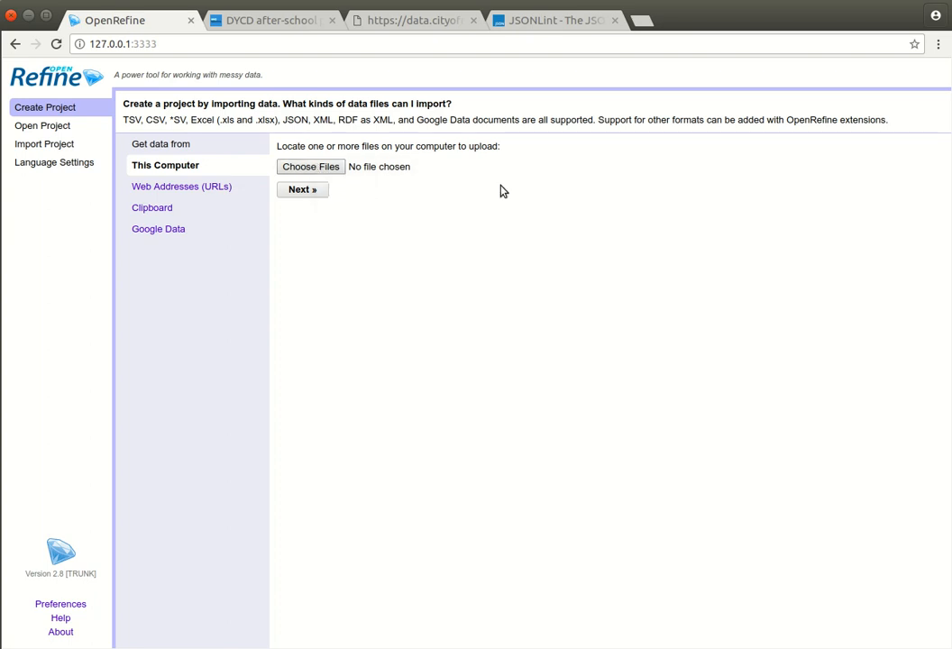
pyautogui.click(318, 171)
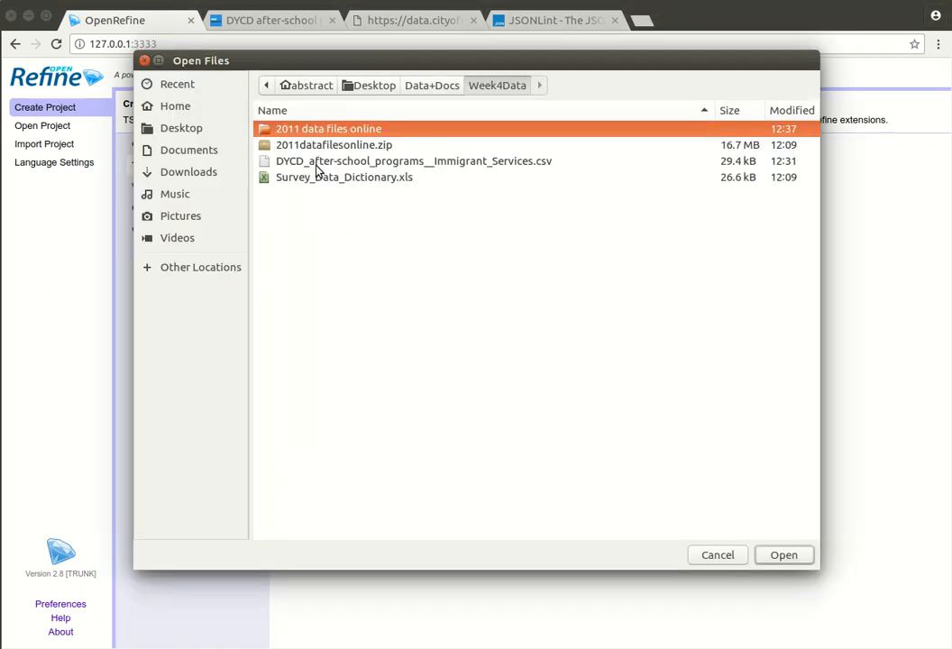
pyautogui.click(375, 165)
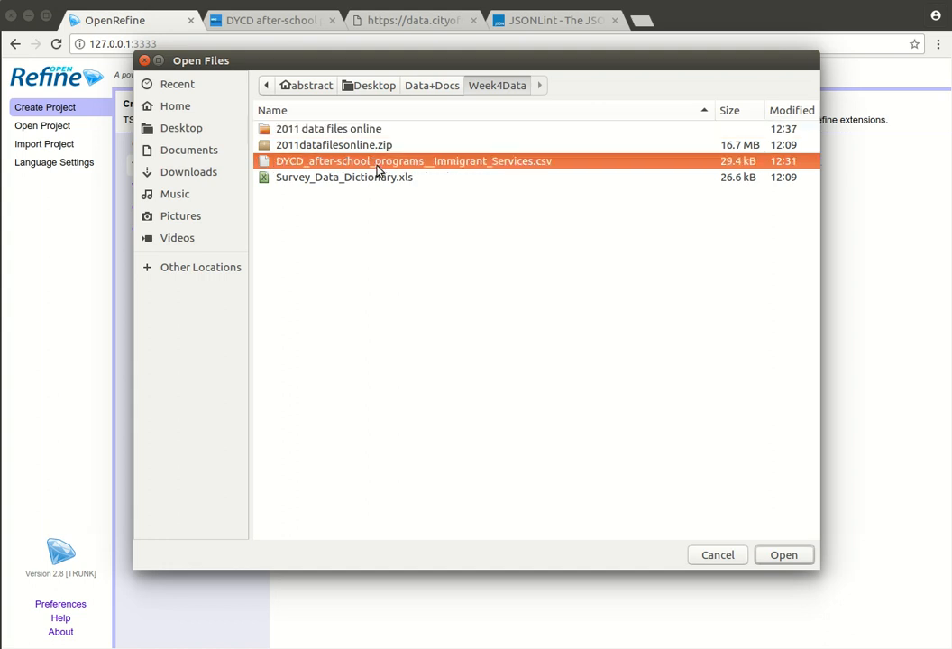
pyautogui.click(788, 559)
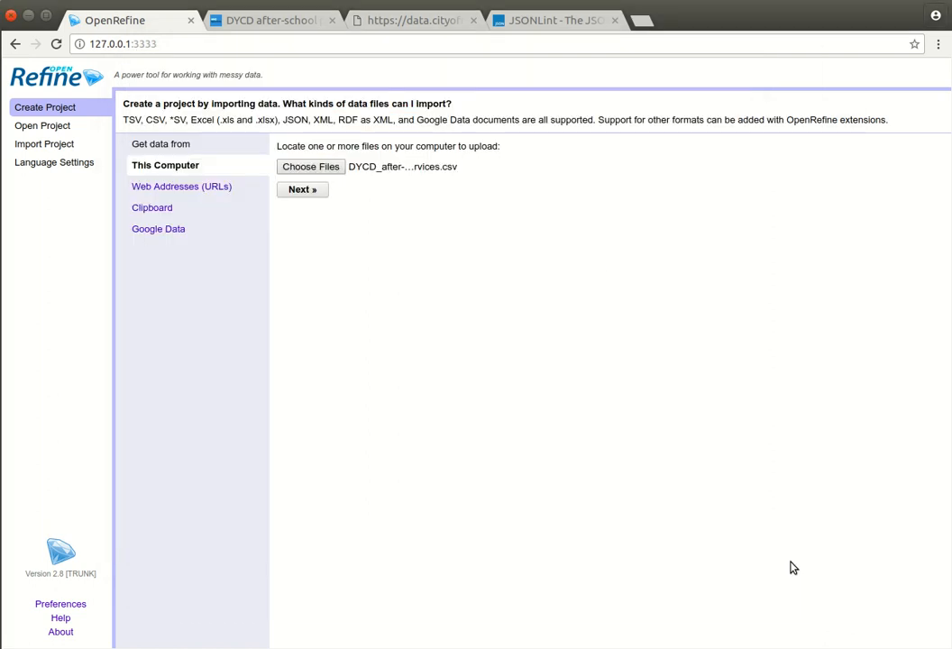
pyautogui.click(290, 191)
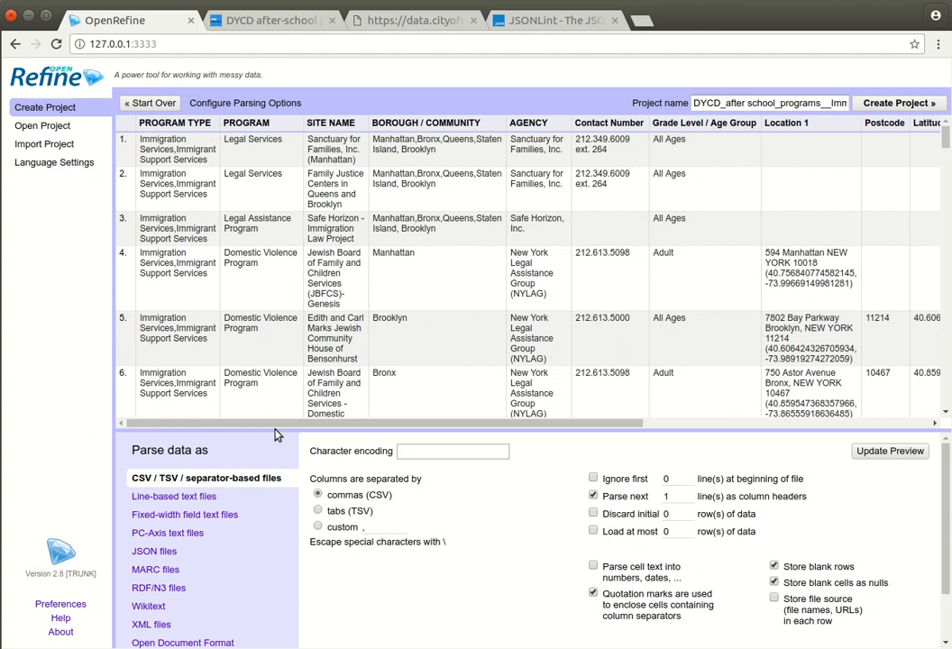
# Review the available parsing formats and create the project with comma-separated CSV parsing and one line as column headers
pyautogui.scroll(-1, 270, 471)
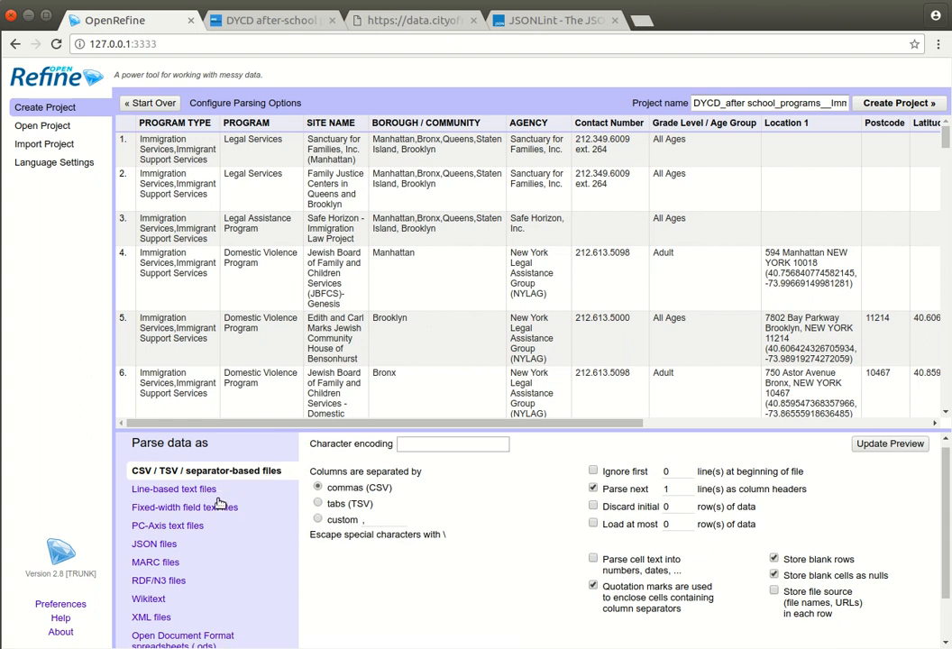
pyautogui.scroll(-1, 251, 541)
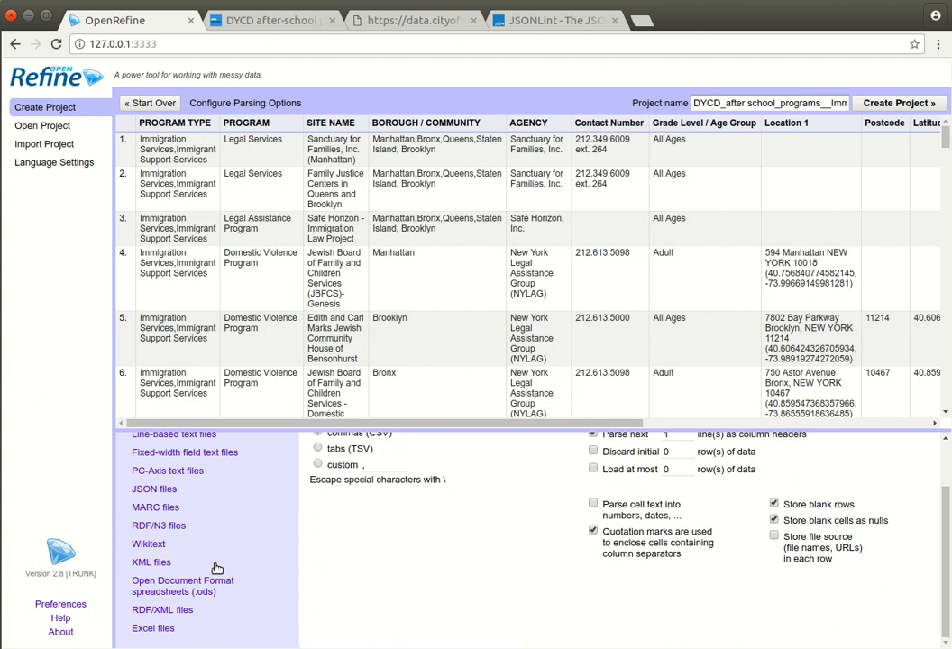
pyautogui.scroll(1, 217, 569)
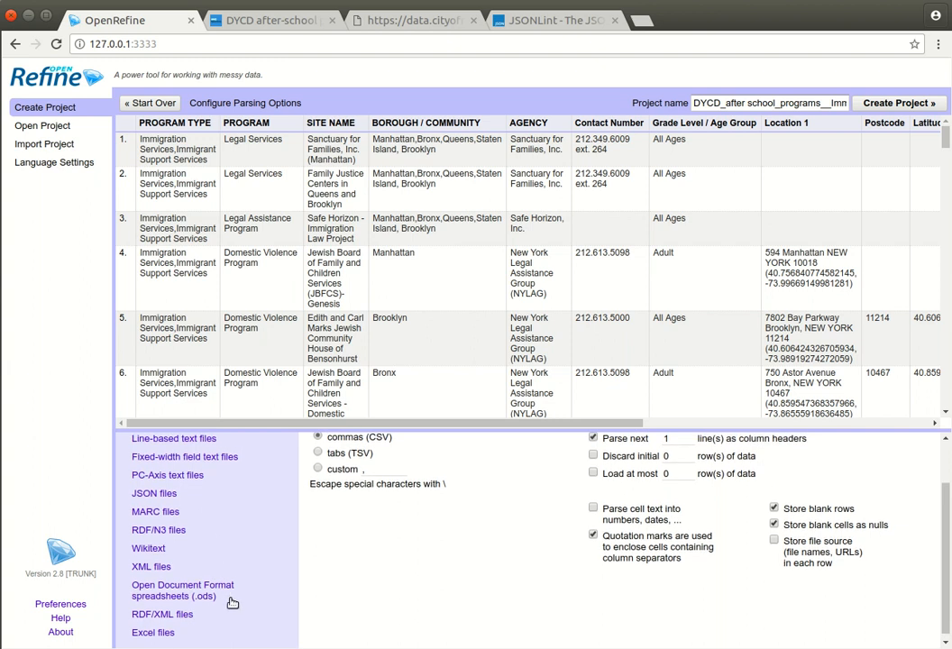
pyautogui.scroll(1, 248, 593)
pyautogui.scroll(2, 252, 597)
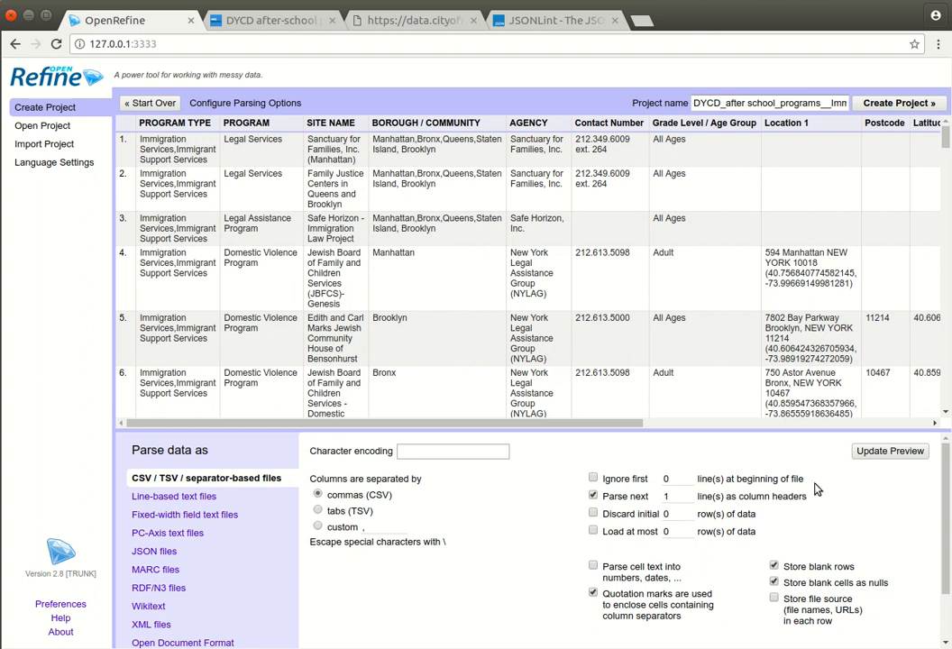
pyautogui.click(891, 104)
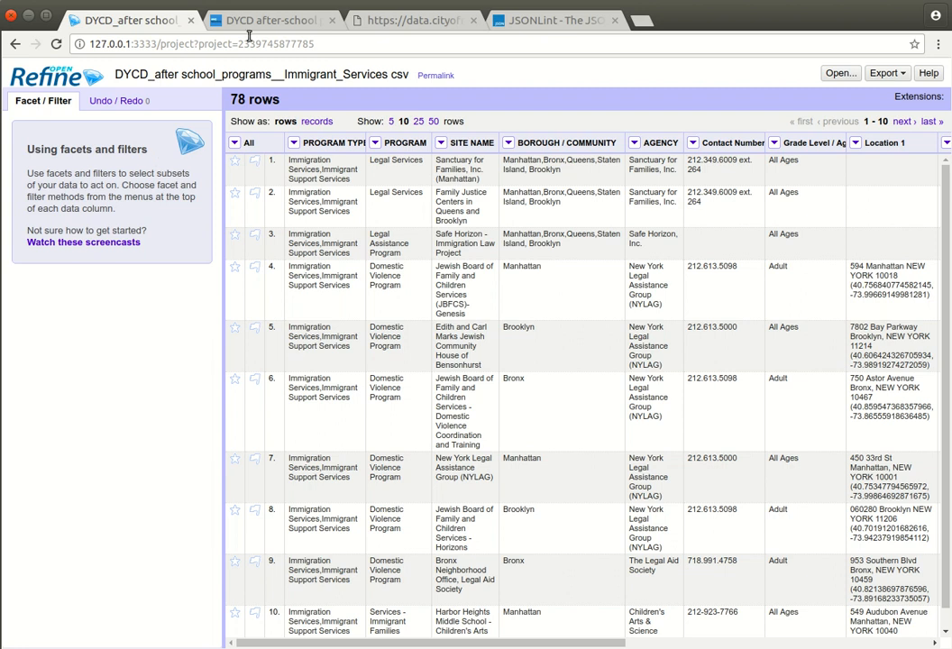
# Compare the imported project table with the dataset's source page on NYC Open Data, ending back in OpenRefine
pyautogui.click(213, 23)
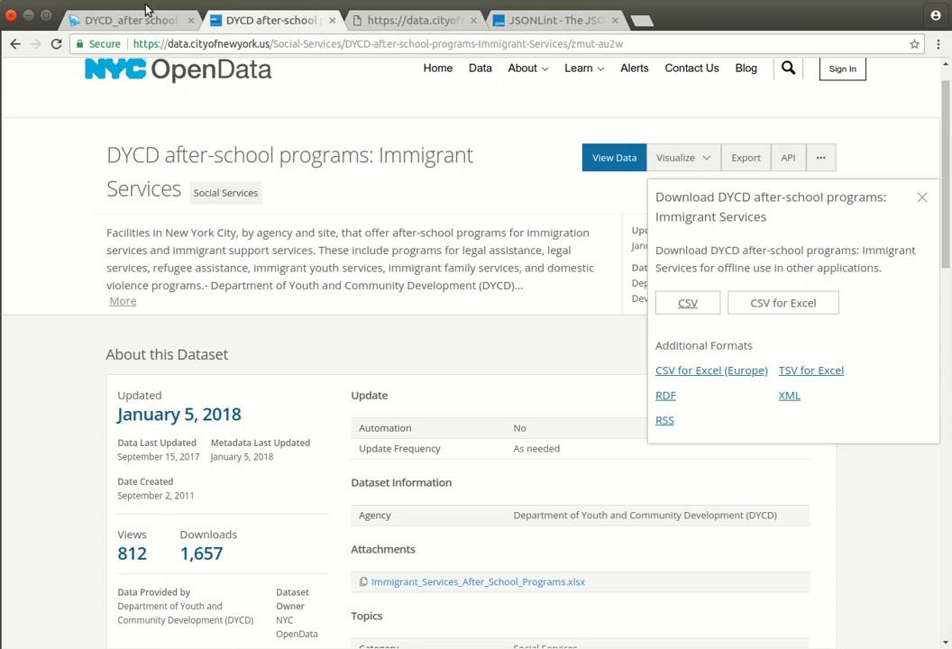
pyautogui.click(117, 19)
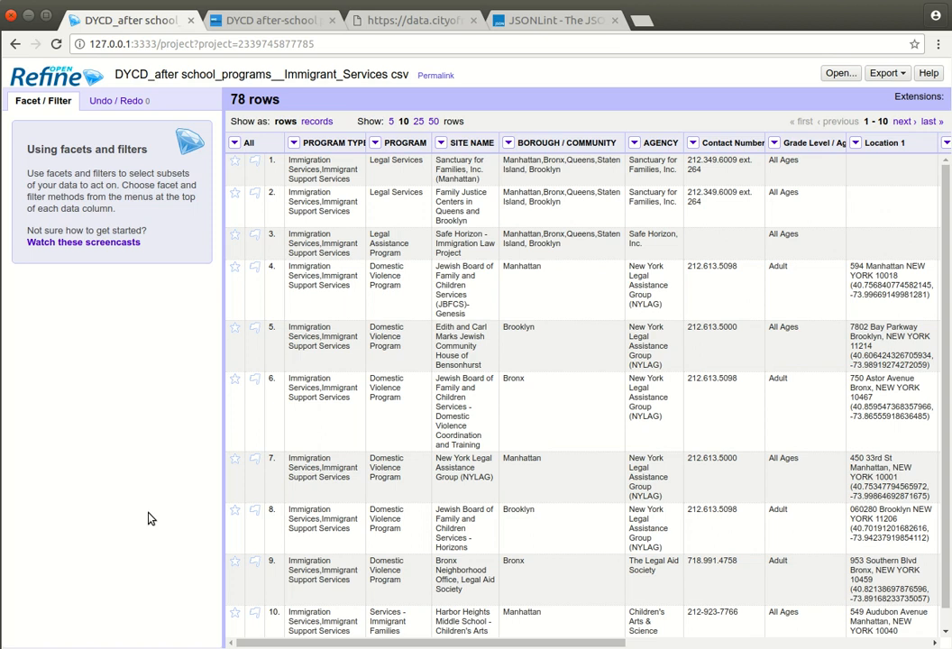
pyautogui.click(290, 30)
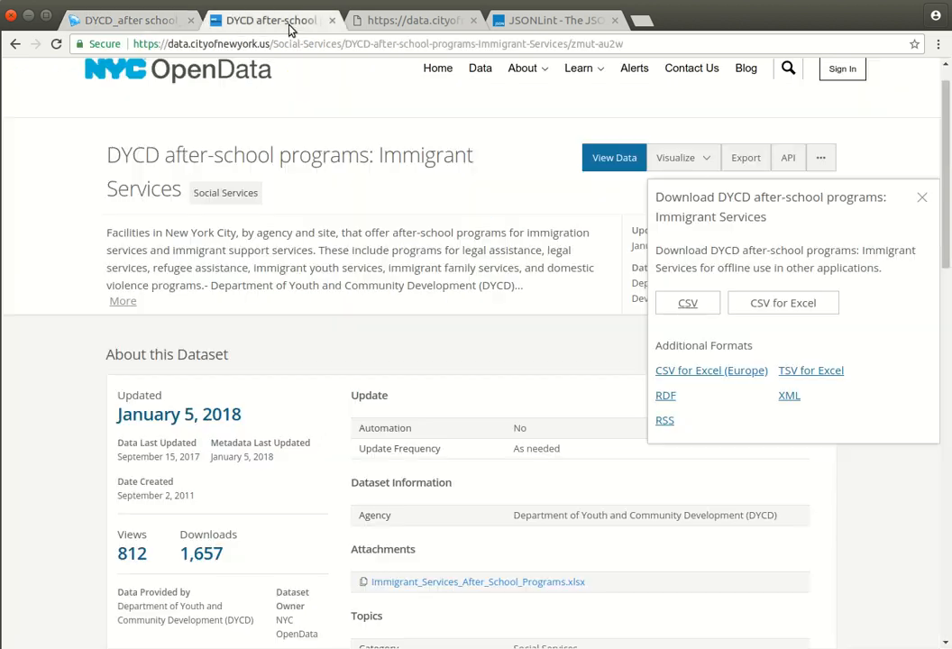
pyautogui.click(144, 24)
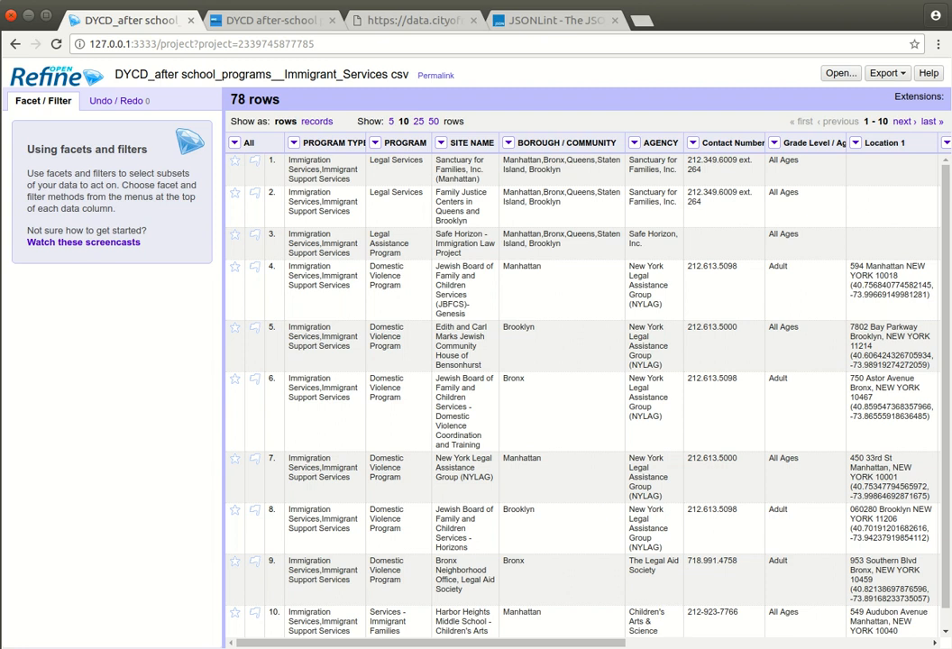
pyautogui.hotkey('ctrl', 'a')
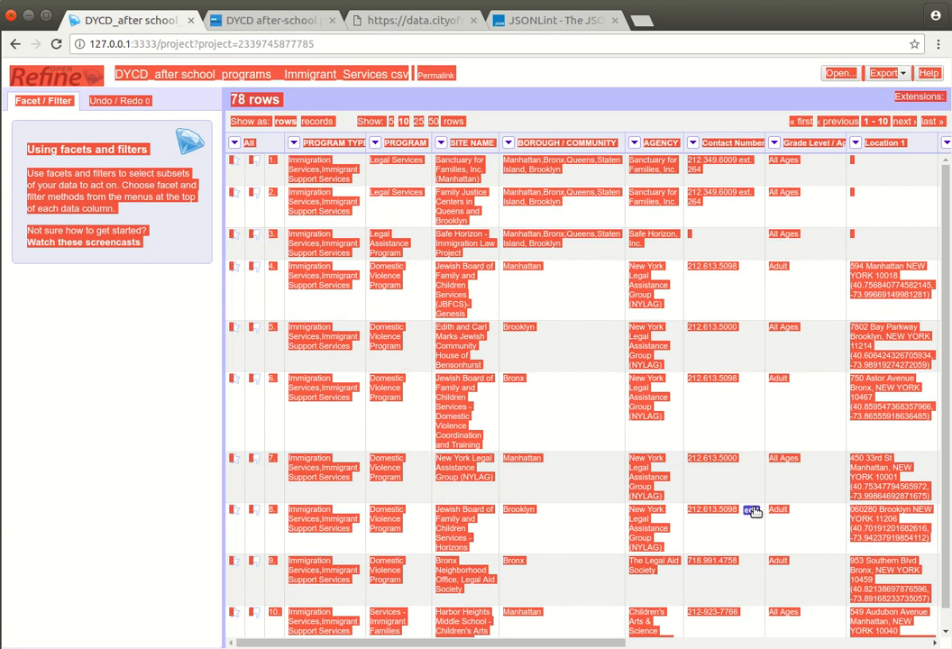
pyautogui.click(74, 492)
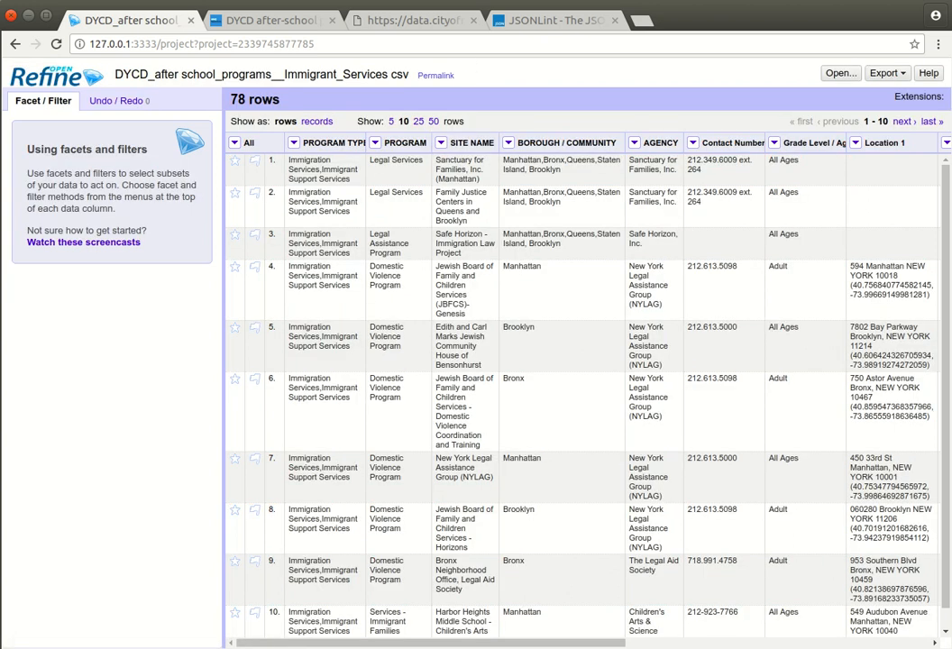
pyautogui.moveTo(713, 14)
pyautogui.mouseDown()
pyautogui.moveTo(701, 16)
pyautogui.moveTo(713, 15)
pyautogui.mouseUp()
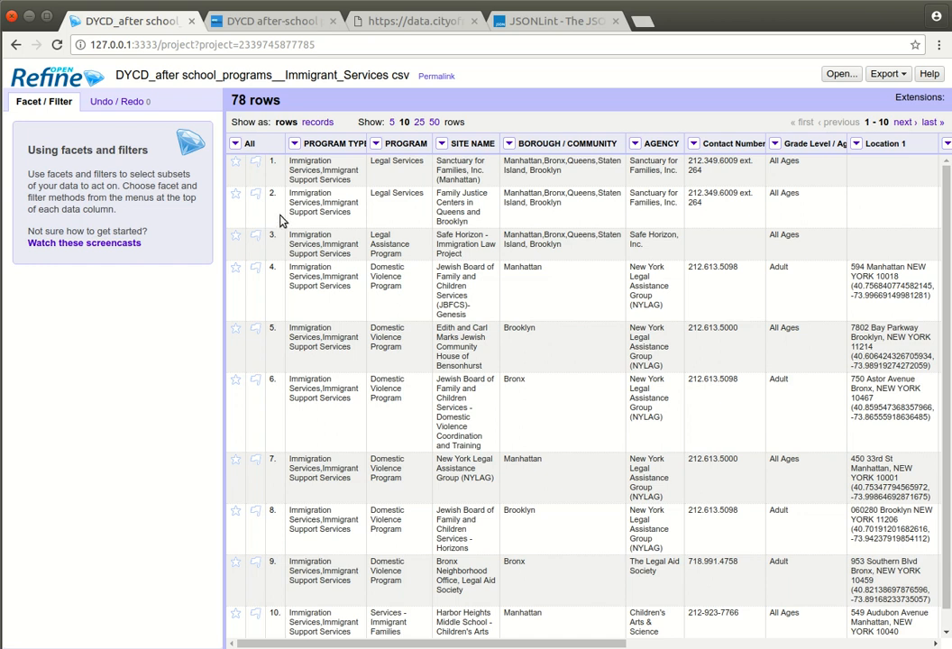
pyautogui.moveTo(282, 221); pyautogui.dragTo(298, 144)
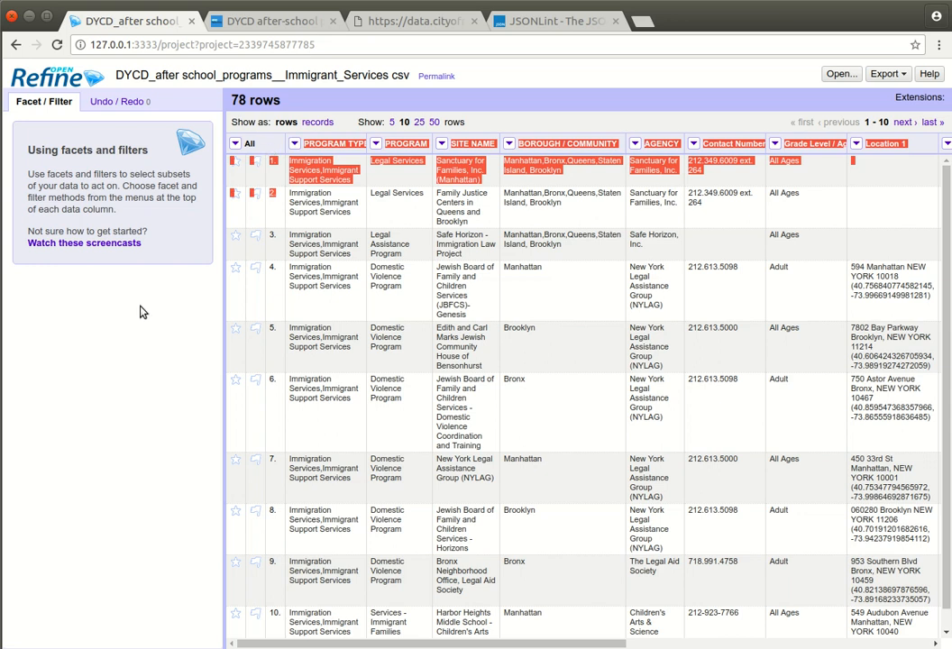
pyautogui.rightClick(139, 312)
pyautogui.click(460, 102)
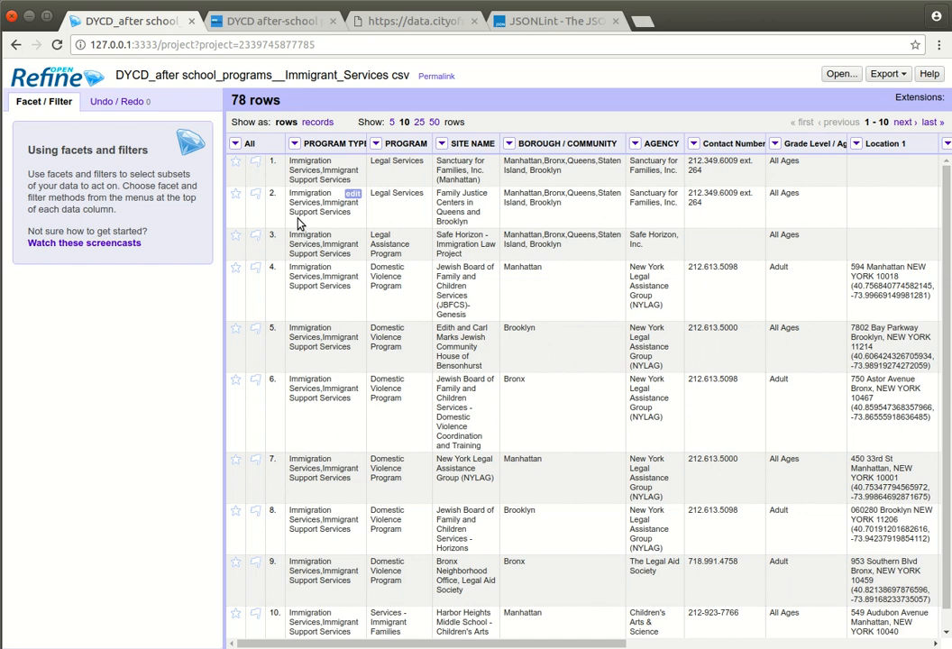
# Add a text facet on the PROGRAM TYPE column and shrink the facet's height to fit its list of choices
pyautogui.click(295, 145)
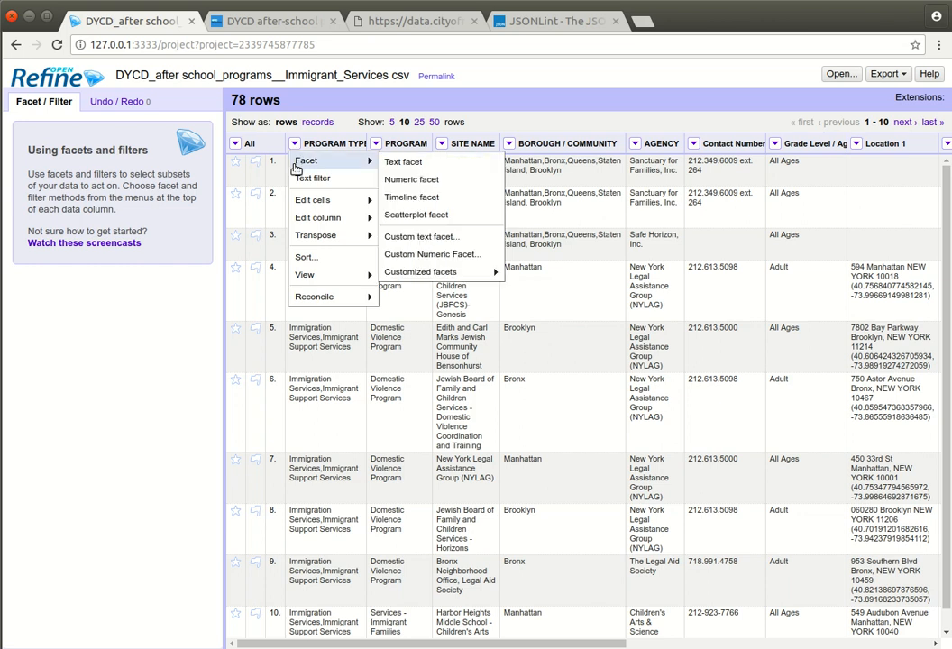
pyautogui.moveTo(312, 161)
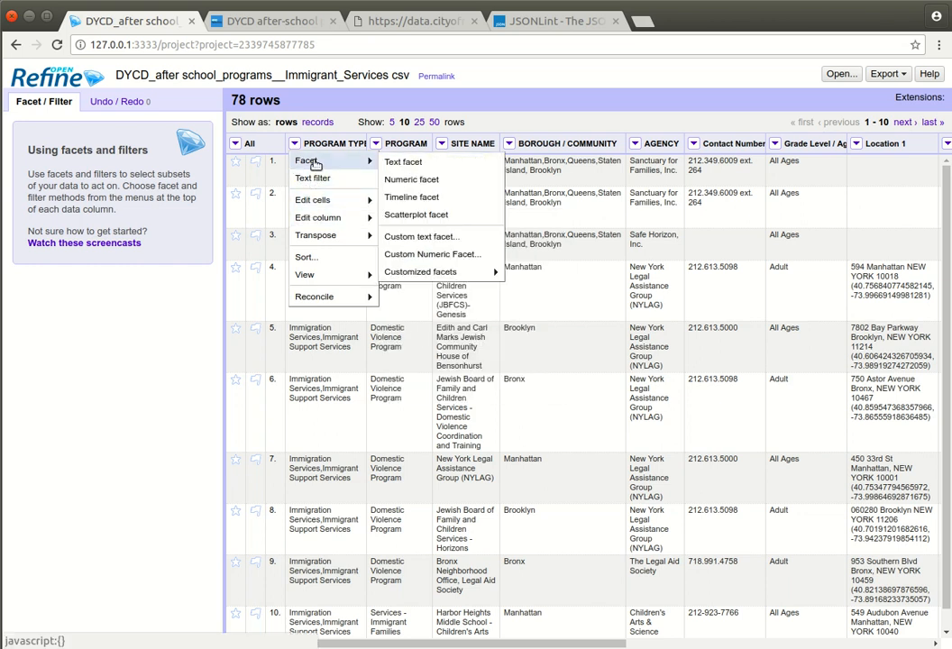
pyautogui.click(410, 164)
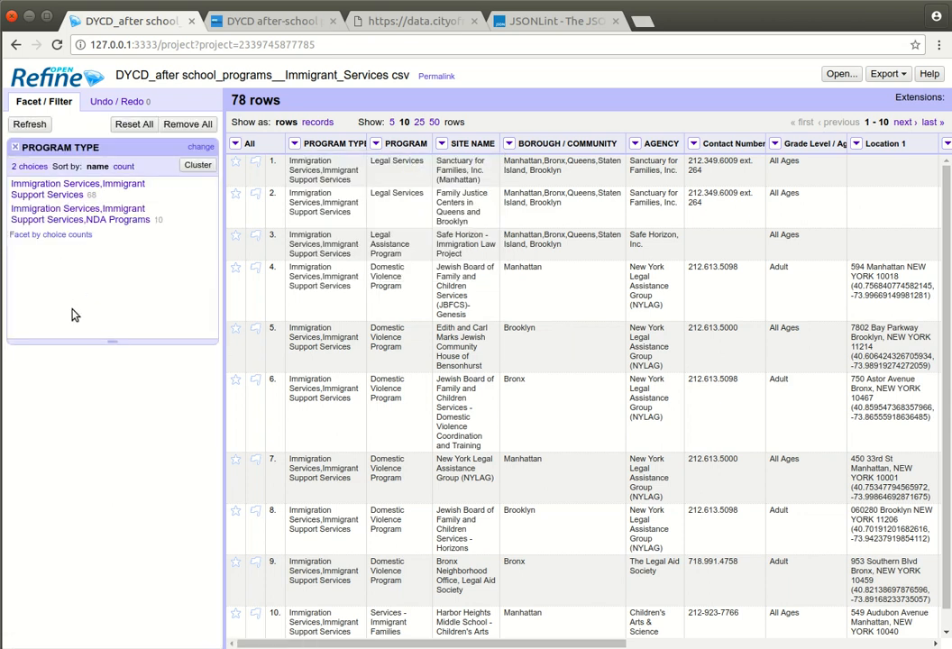
pyautogui.moveTo(112, 343); pyautogui.dragTo(108, 270)
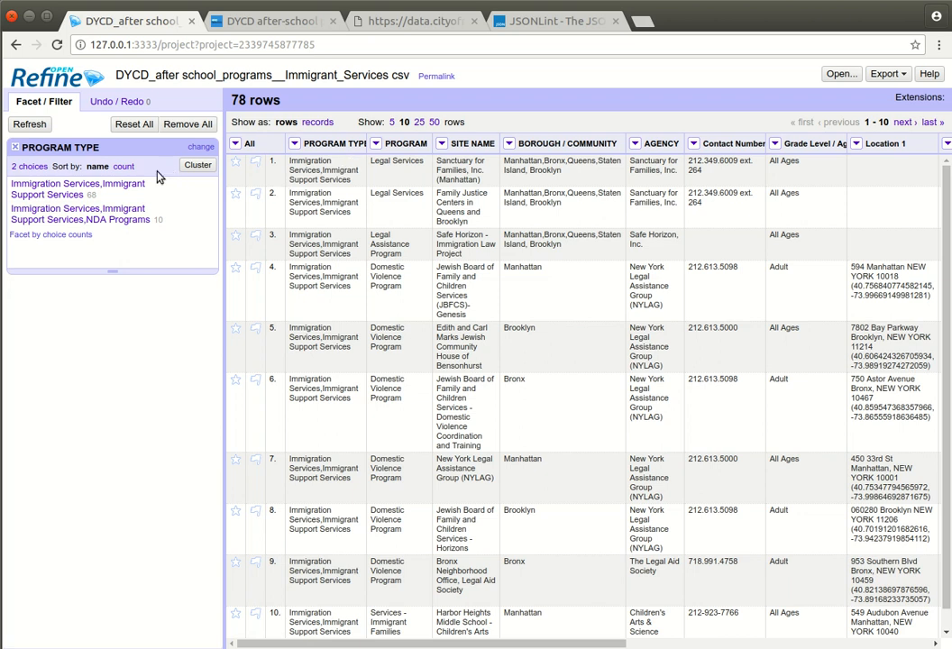
# Toggle the PROGRAM TYPE facet's sorting between count and name, and add a text facet on the PROGRAM column
pyautogui.click(123, 171)
pyautogui.click(97, 167)
pyautogui.click(375, 143)
pyautogui.moveTo(397, 160)
pyautogui.click(478, 160)
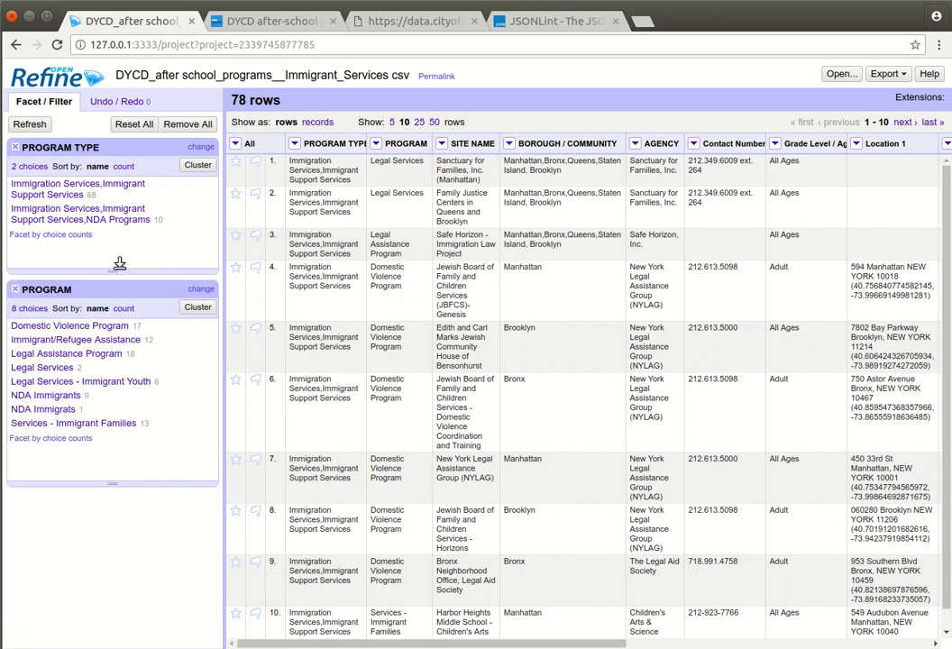
# Shrink the PROGRAM TYPE and PROGRAM facets to fit their choices, and sort the PROGRAM choices by count
pyautogui.moveTo(109, 269); pyautogui.dragTo(108, 241)
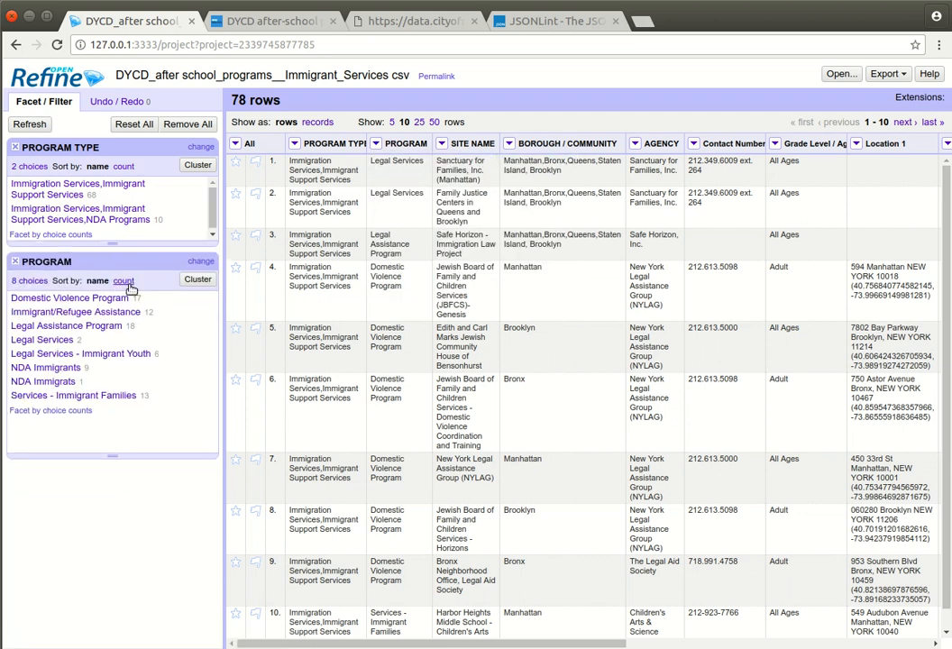
pyautogui.click(123, 280)
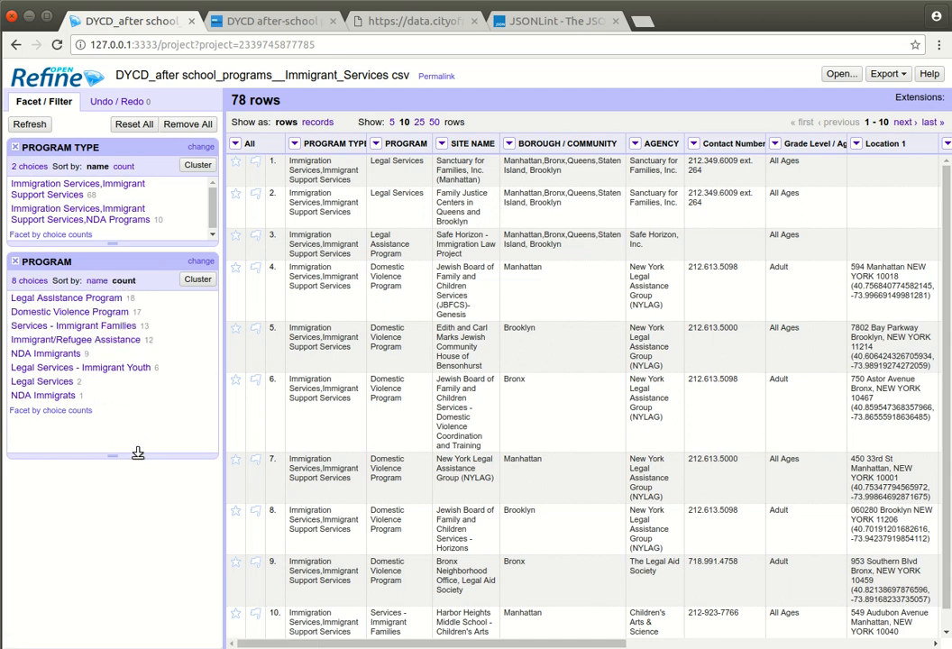
pyautogui.moveTo(146, 302)
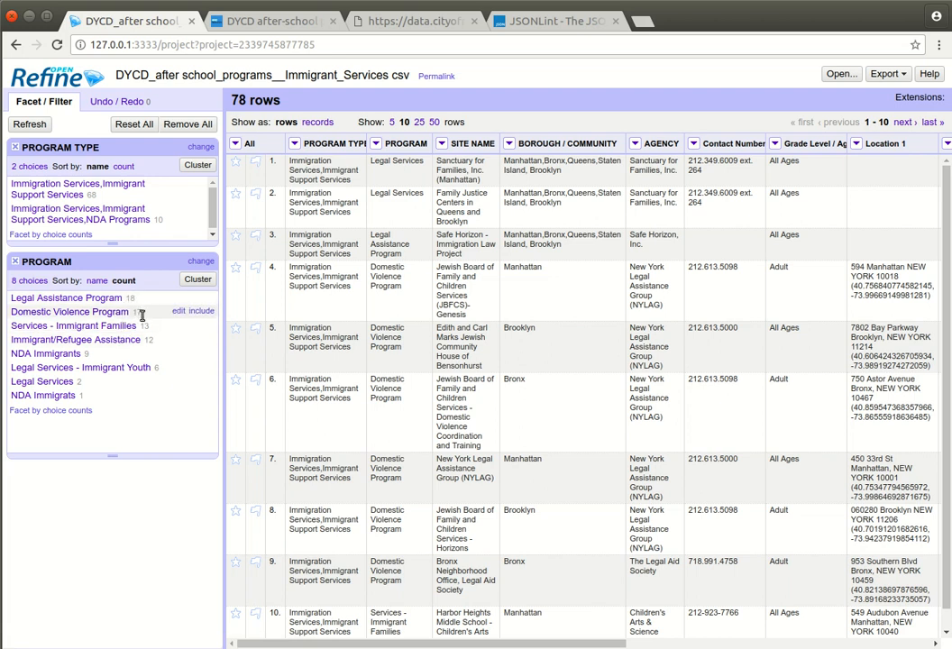
pyautogui.moveTo(113, 455); pyautogui.dragTo(112, 425)
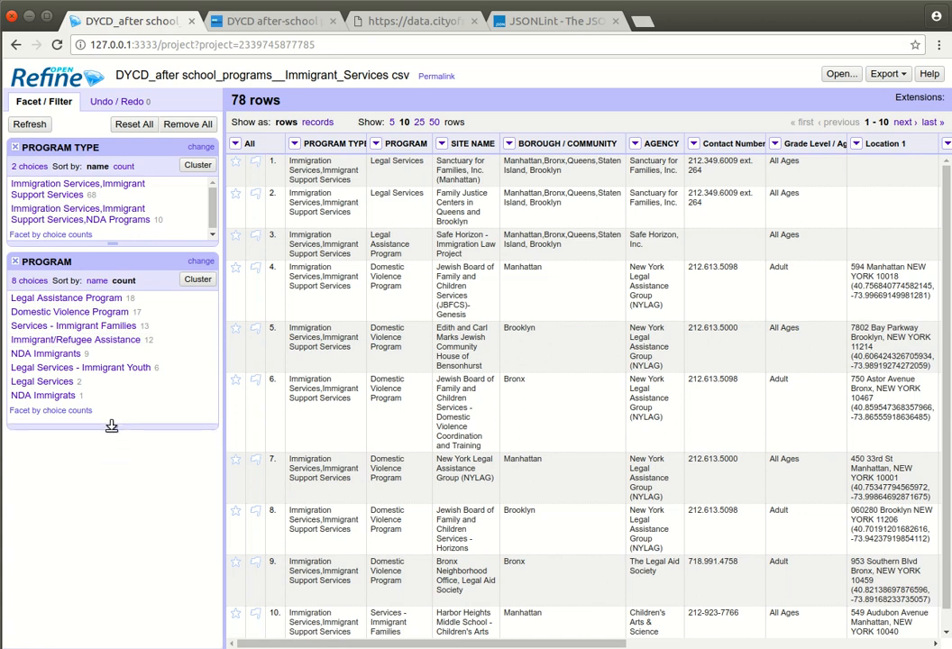
# Filter the rows to Domestic Violence Program in the PROGRAM facet and look over the matching rows and columns
pyautogui.click(72, 312)
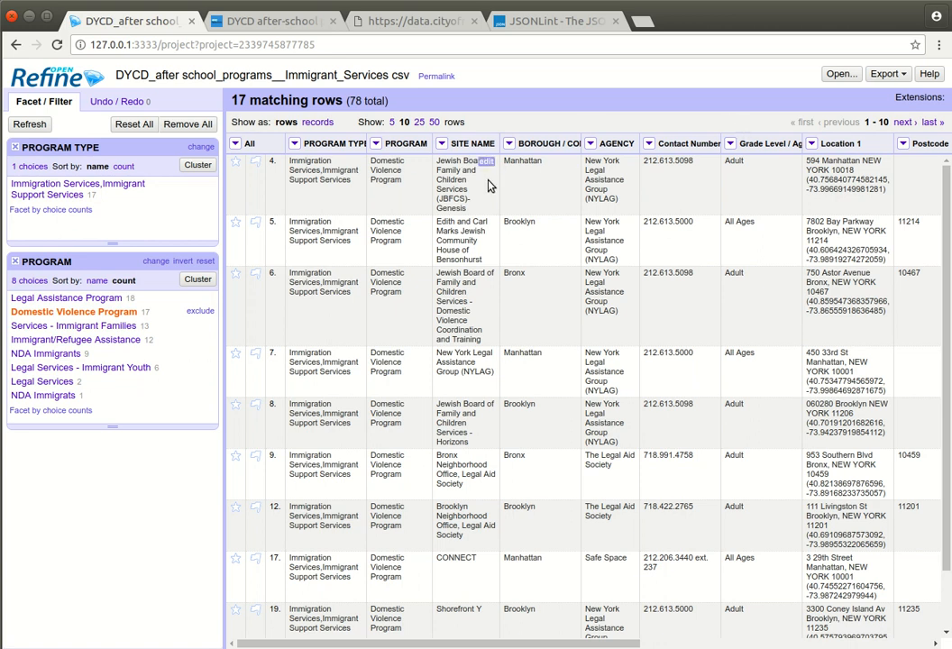
pyautogui.scroll(-2, 399, 244)
pyautogui.scroll(2, 399, 243)
pyautogui.hscroll(2, 686, 218)
pyautogui.hscroll(-2, 685, 218)
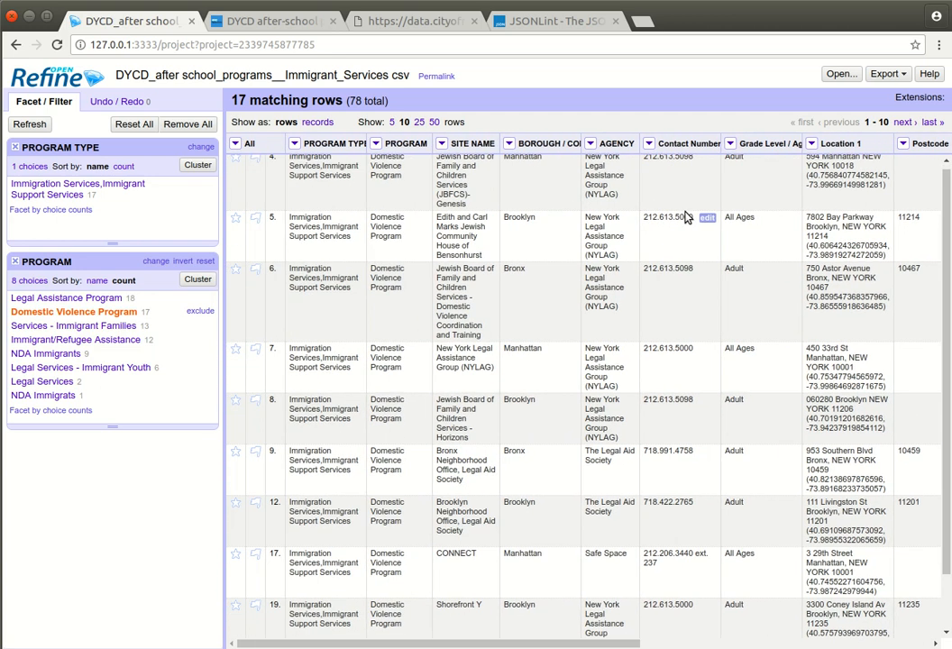
# Add a text facet on the AGENCY column and sort its choices by count
pyautogui.click(593, 147)
pyautogui.moveTo(631, 161)
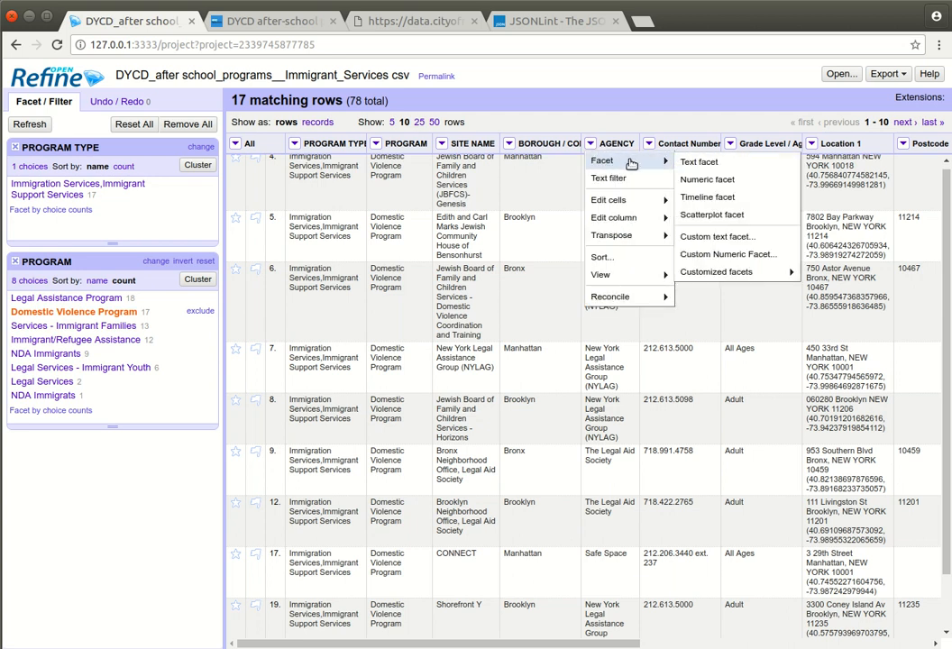
pyautogui.click(688, 164)
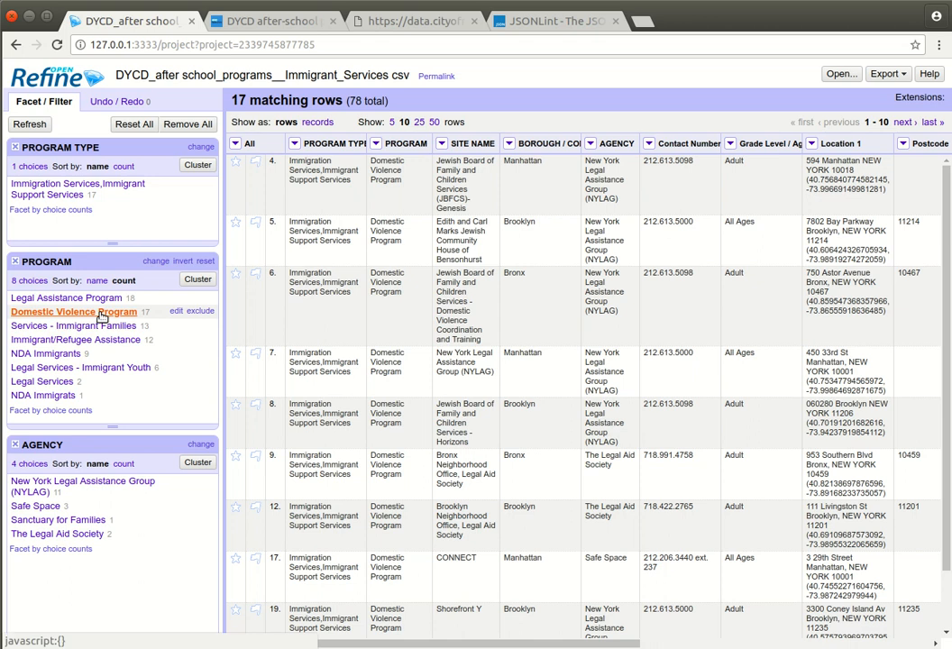
pyautogui.click(123, 463)
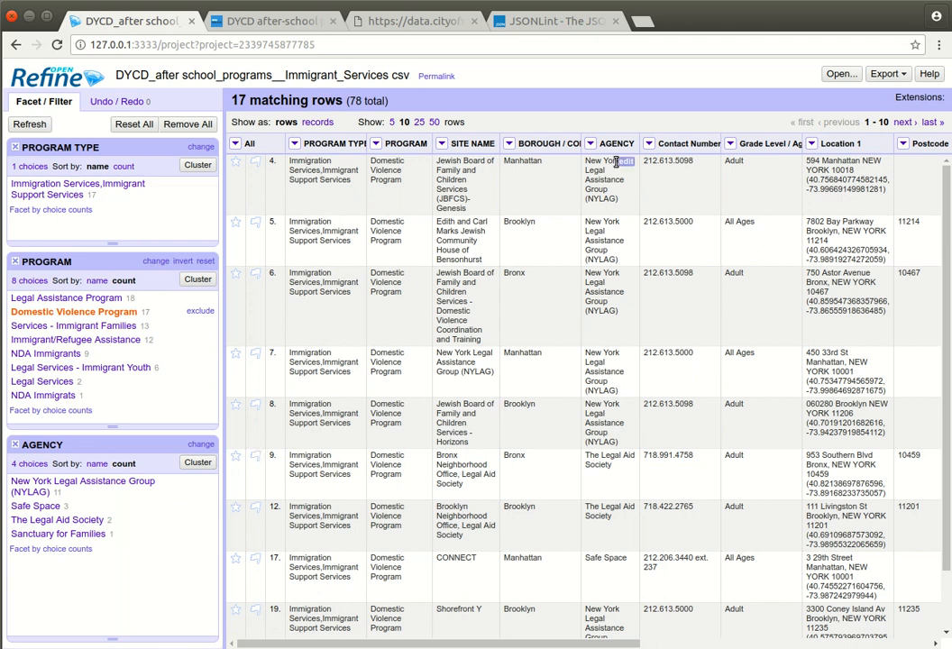
# Add a text facet on the Grade Level / Age Group column and remove the PROGRAM TYPE facet
pyautogui.click(730, 144)
pyautogui.moveTo(767, 161)
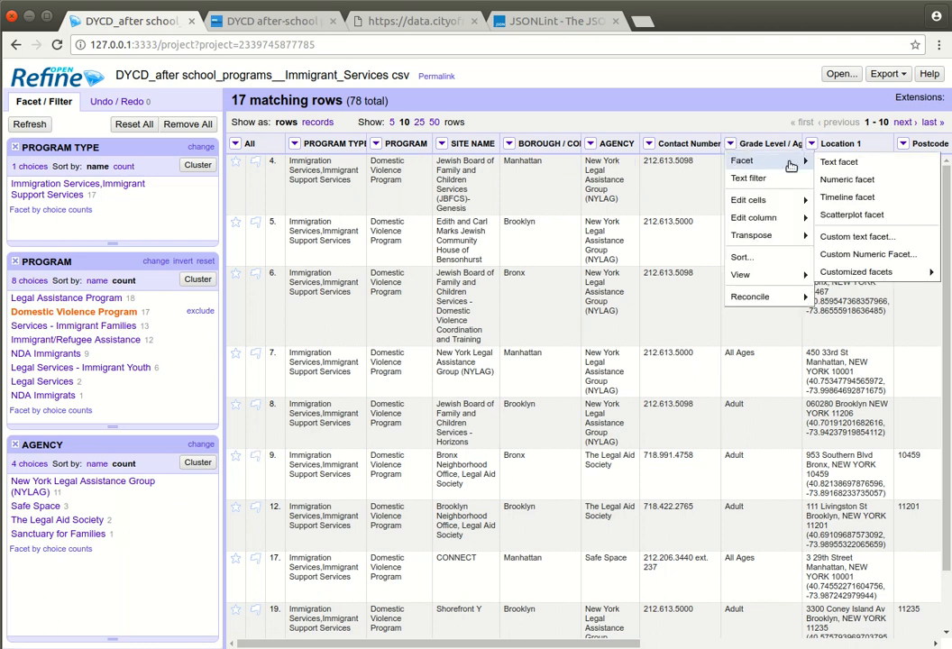
pyautogui.click(828, 160)
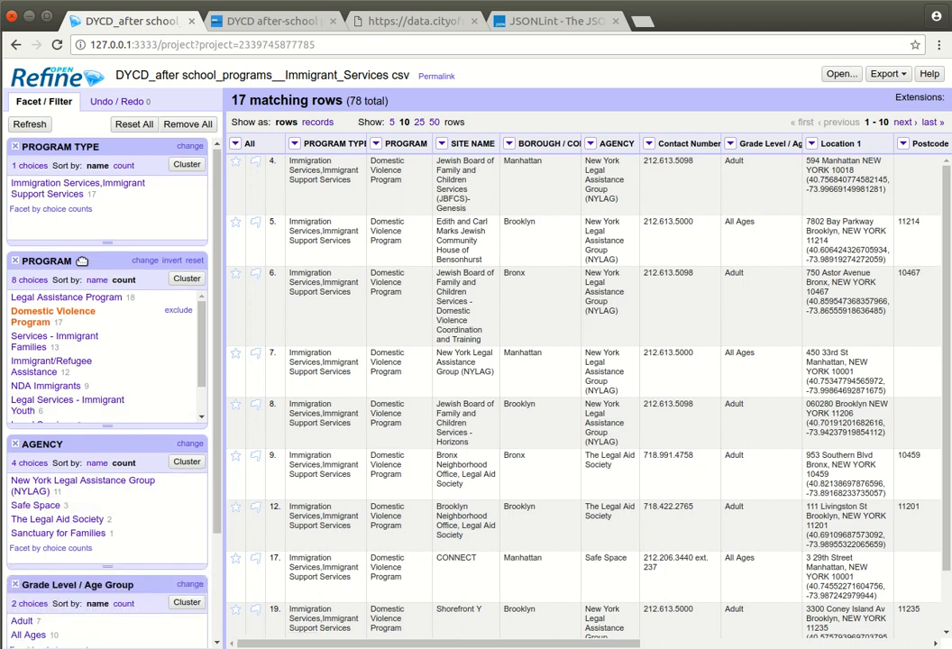
pyautogui.click(15, 146)
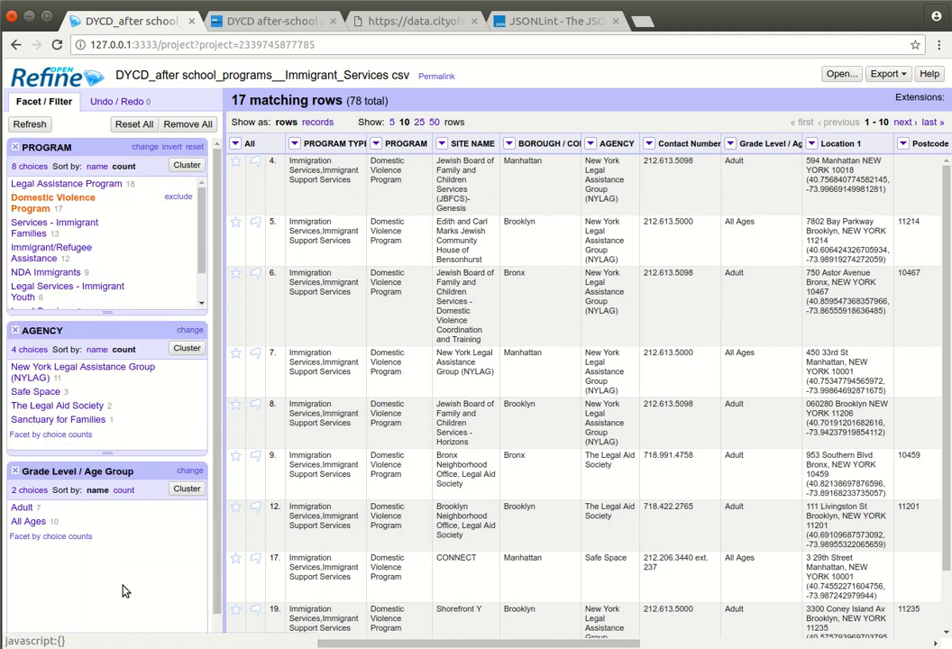
# Narrow the rows to All Ages in the Grade Level / Age Group facet and review the matching records
pyautogui.rightClick(24, 525)
pyautogui.click(26, 523)
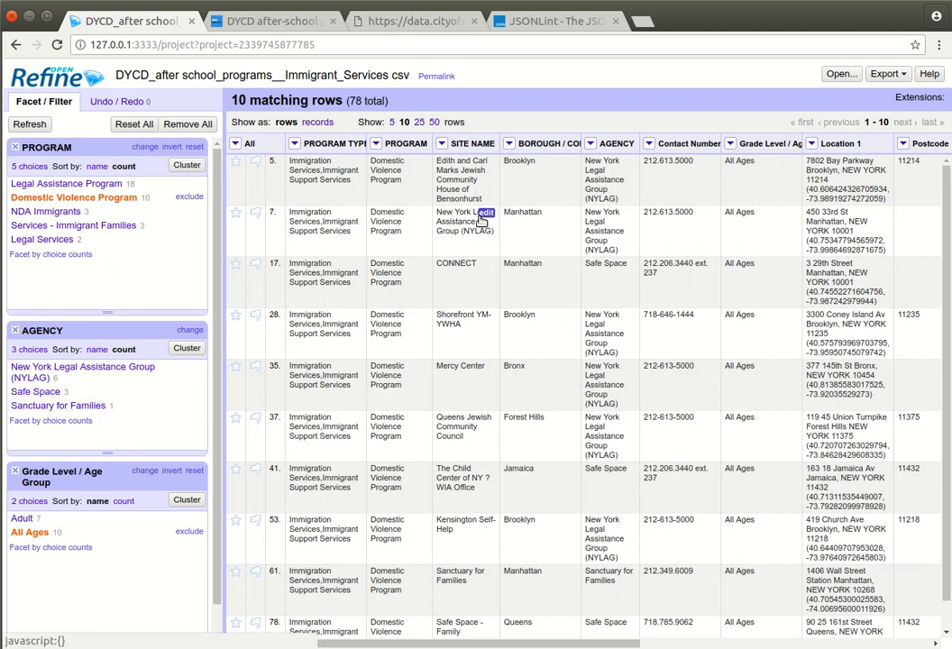
pyautogui.hscroll(3, 484, 220)
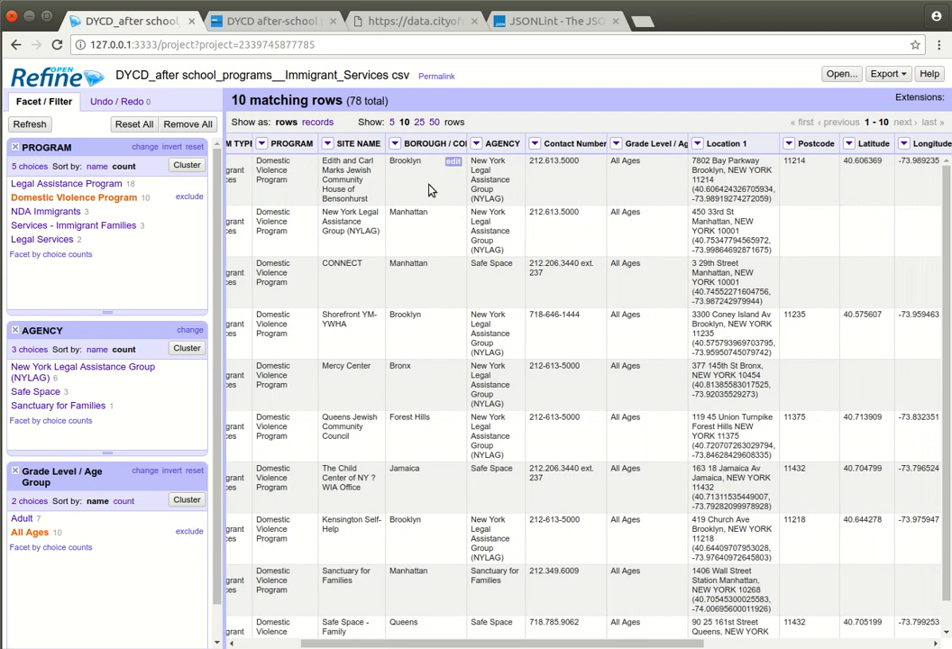
pyautogui.hscroll(-3, 429, 189)
pyautogui.scroll(-1, 429, 189)
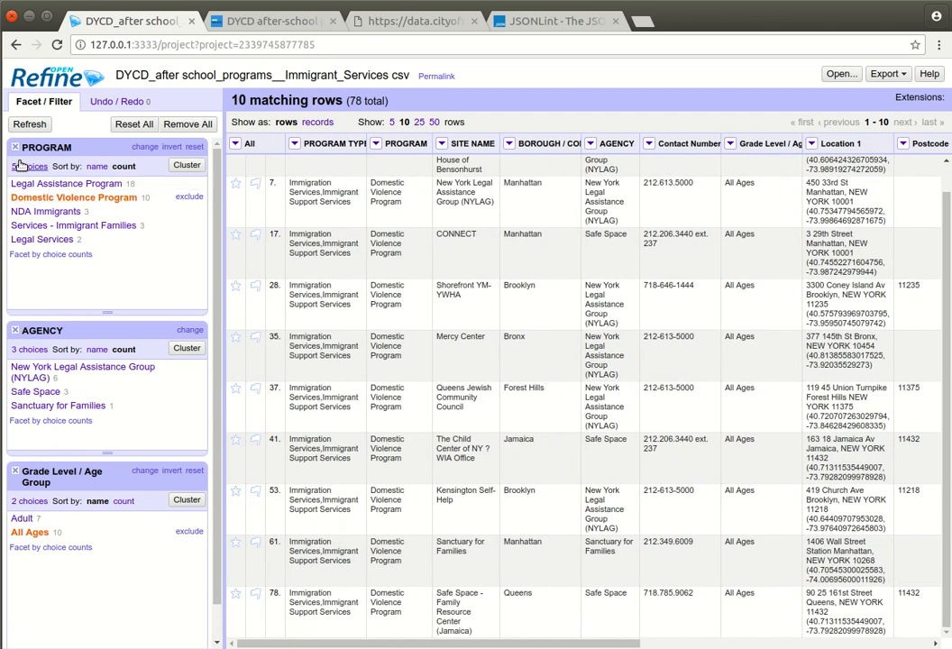
# Remove the PROGRAM and Grade Level / Age Group facets, keeping only the AGENCY facet
pyautogui.click(15, 147)
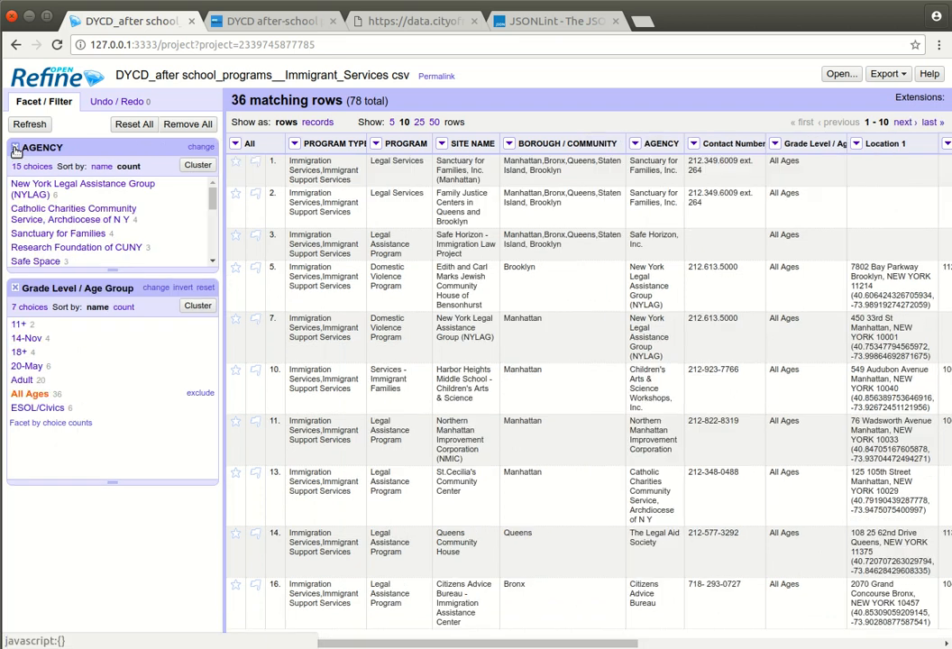
pyautogui.click(16, 289)
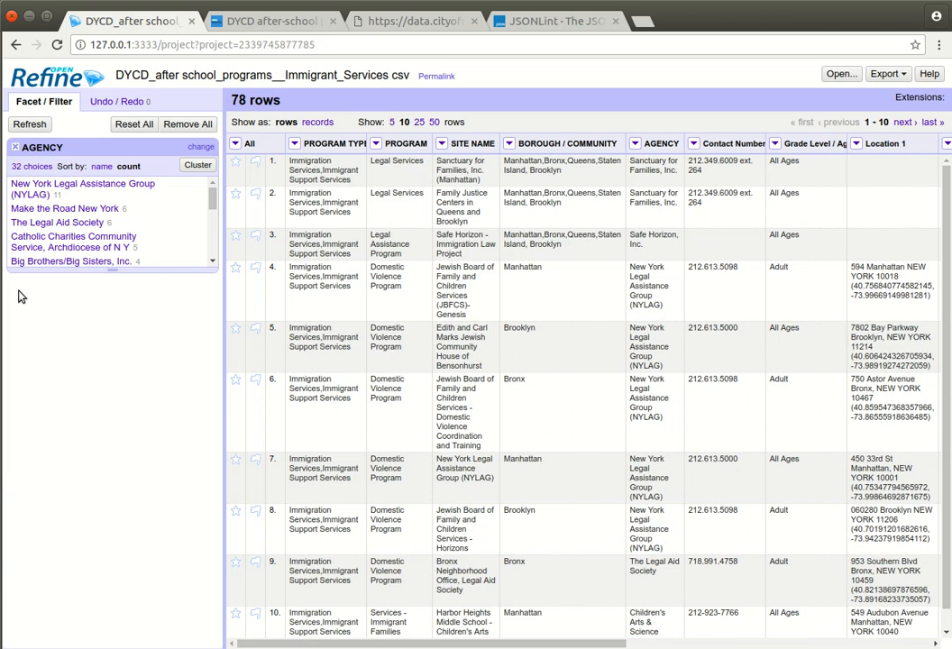
# Try filtering AGENCY to Catholic Charities Community Service, Archdiocese of N Y, together with The Legal Aid Society, and clear both selections
pyautogui.click(47, 242)
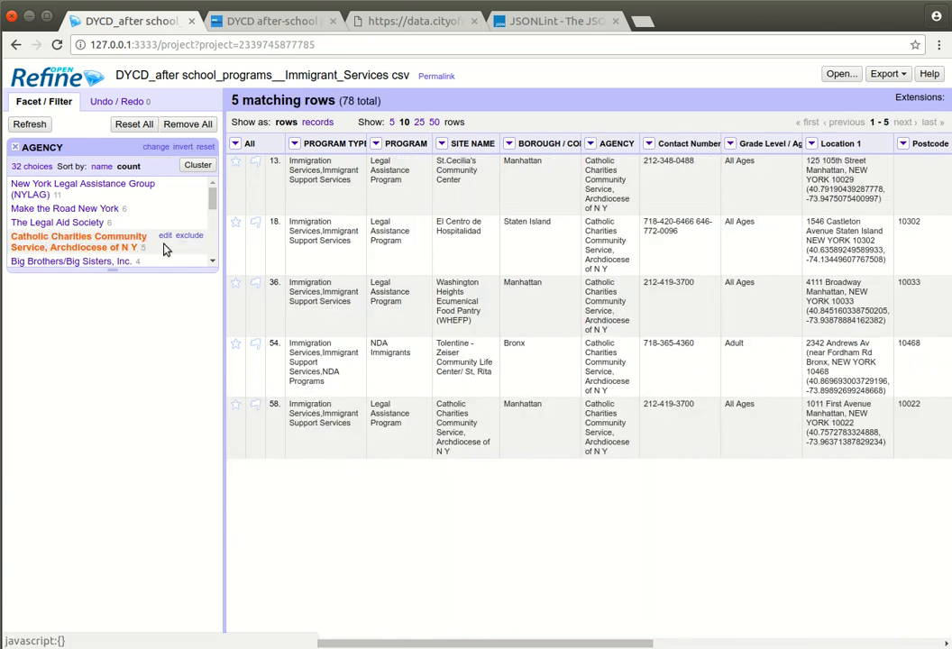
pyautogui.click(133, 247)
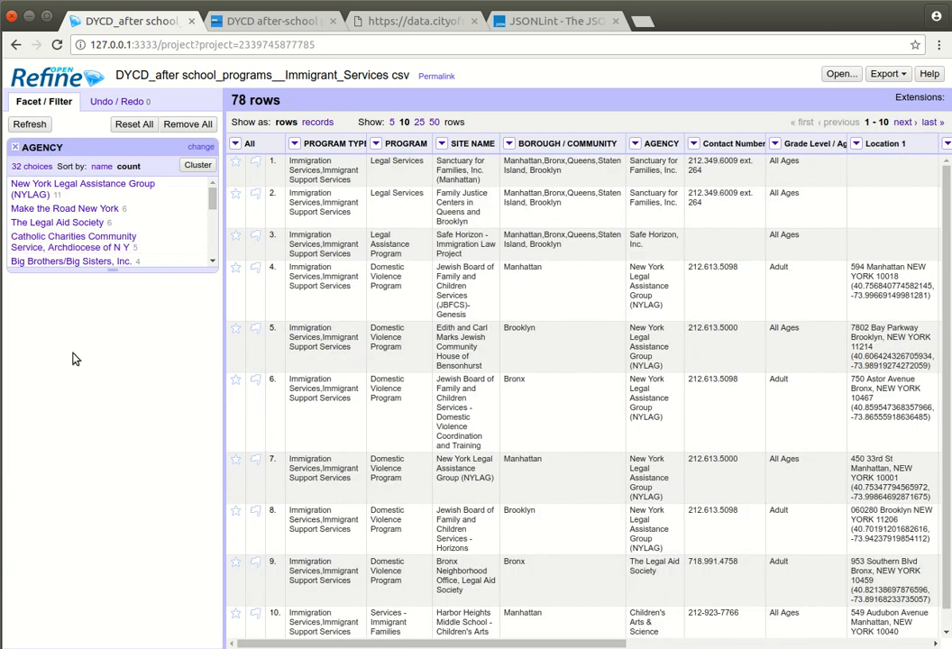
pyautogui.click(83, 241)
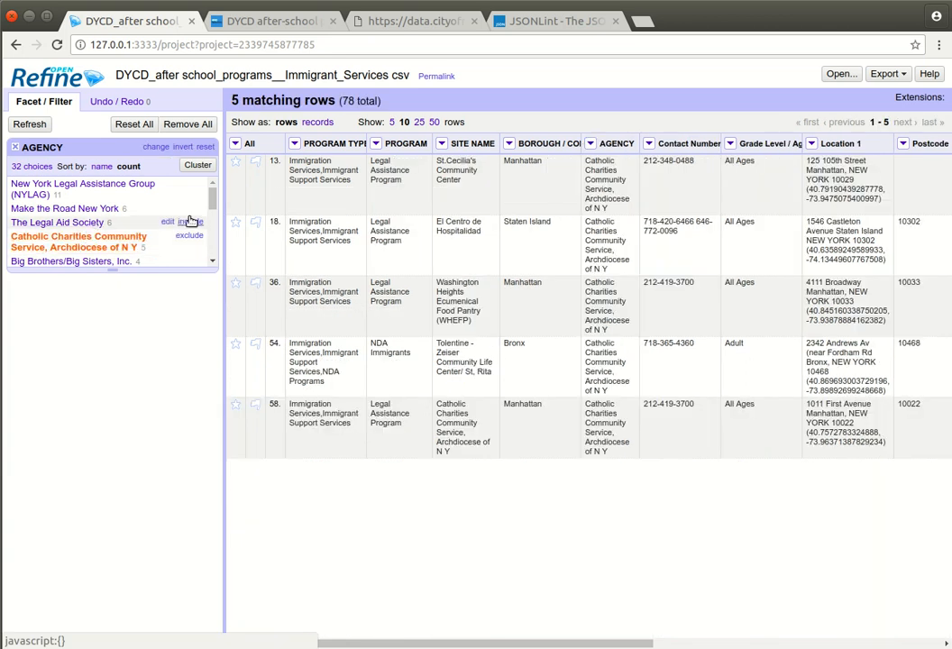
pyautogui.click(190, 221)
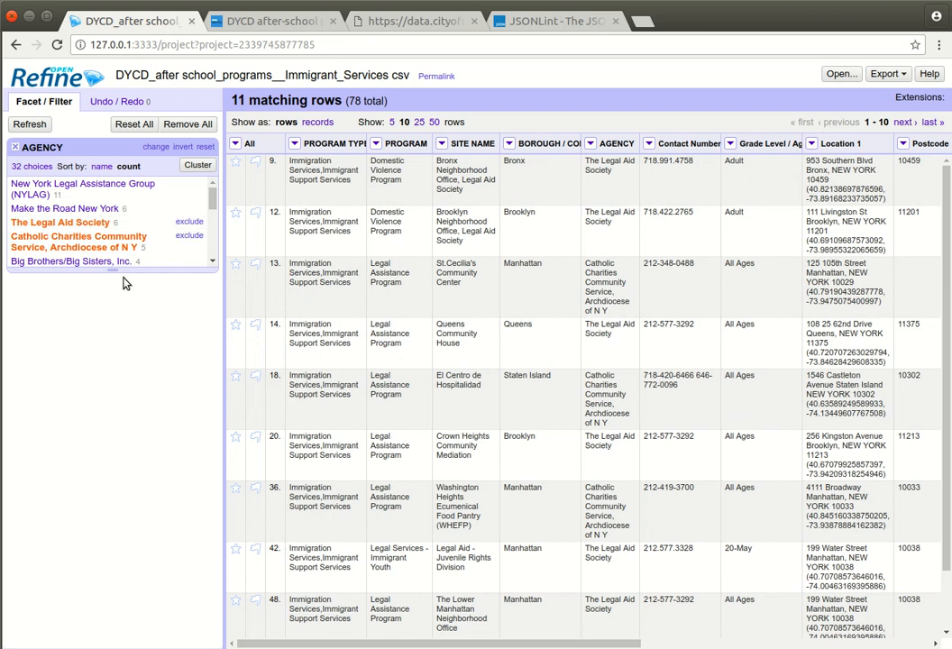
pyautogui.click(189, 223)
pyautogui.click(189, 236)
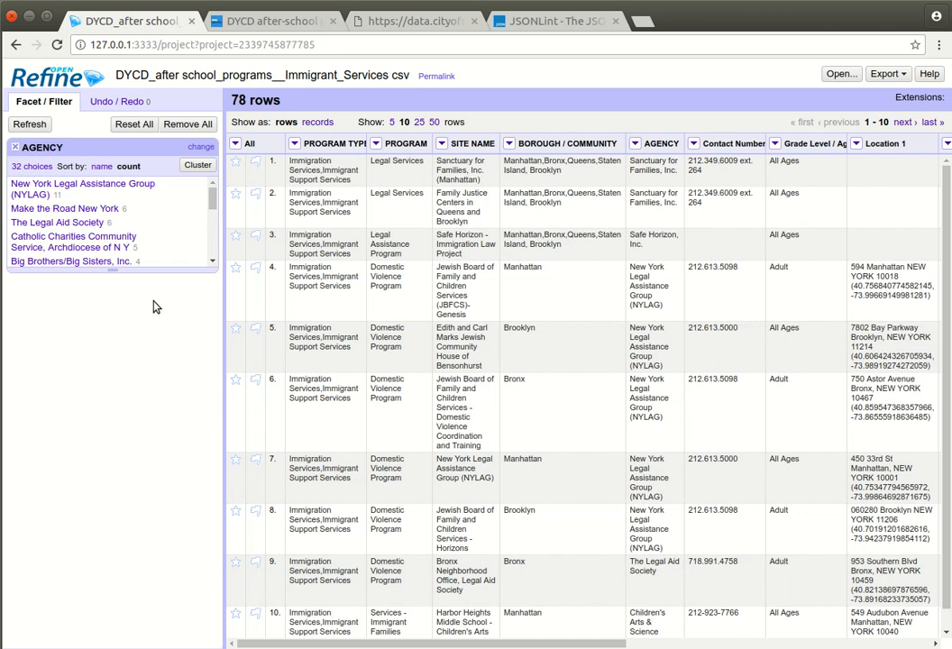
# Enlarge the AGENCY facet to show more choices and filter the rows to Make the Road New York
pyautogui.moveTo(121, 268); pyautogui.dragTo(110, 342)
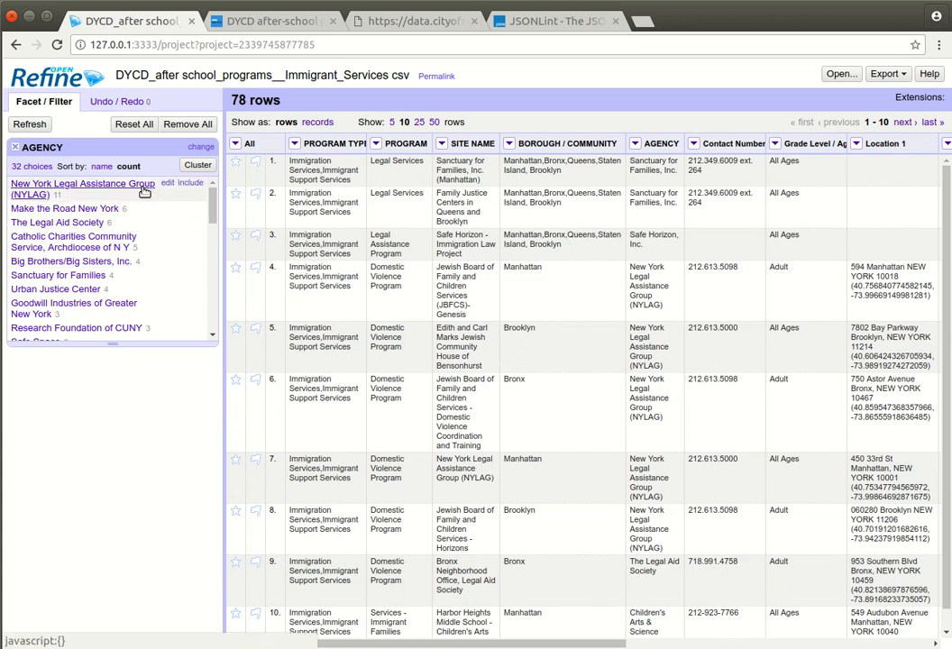
pyautogui.click(65, 208)
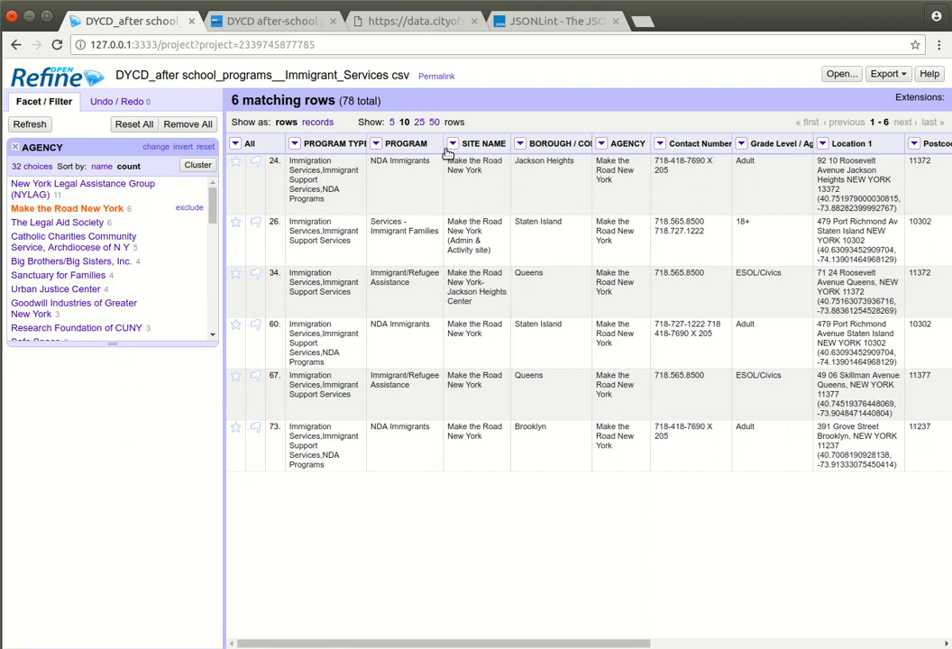
# Examine the filtered rows with a temporary text facet on BOROUGH / COMMUNITY, and remove that facet
pyautogui.click(521, 144)
pyautogui.moveTo(537, 160)
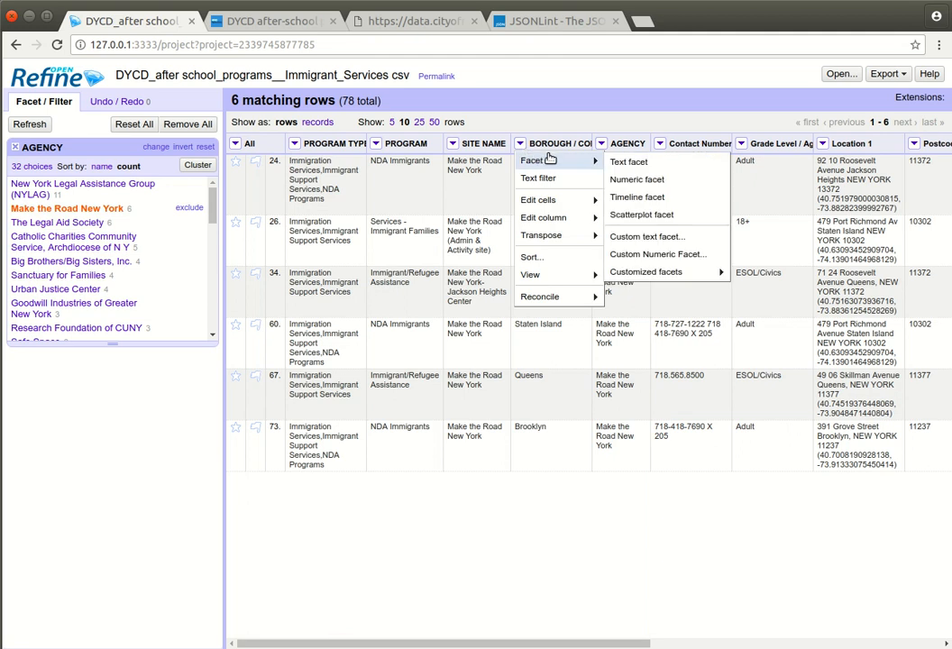
pyautogui.click(617, 162)
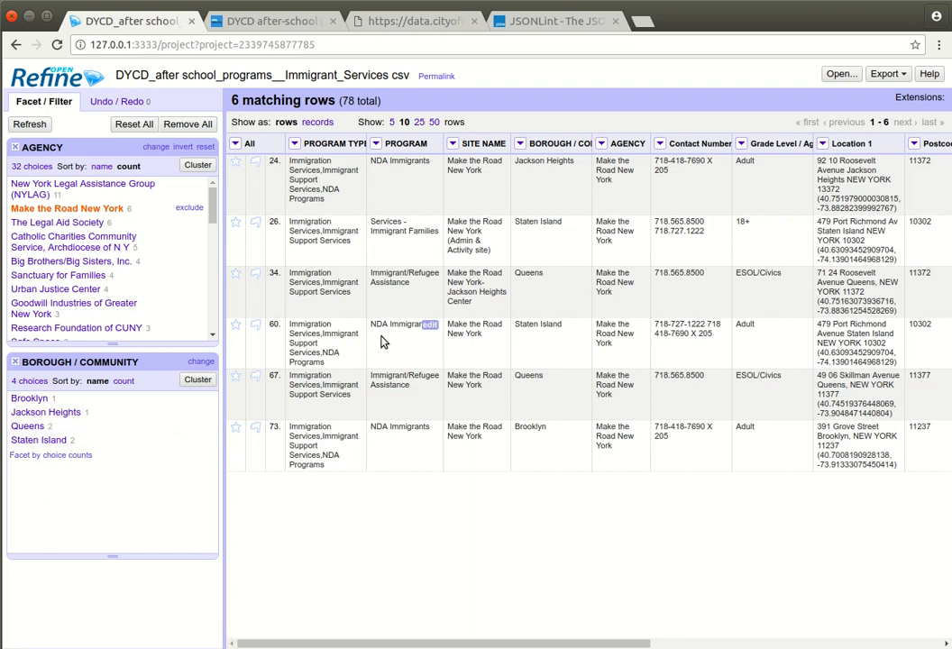
pyautogui.hscroll(10, 519, 314)
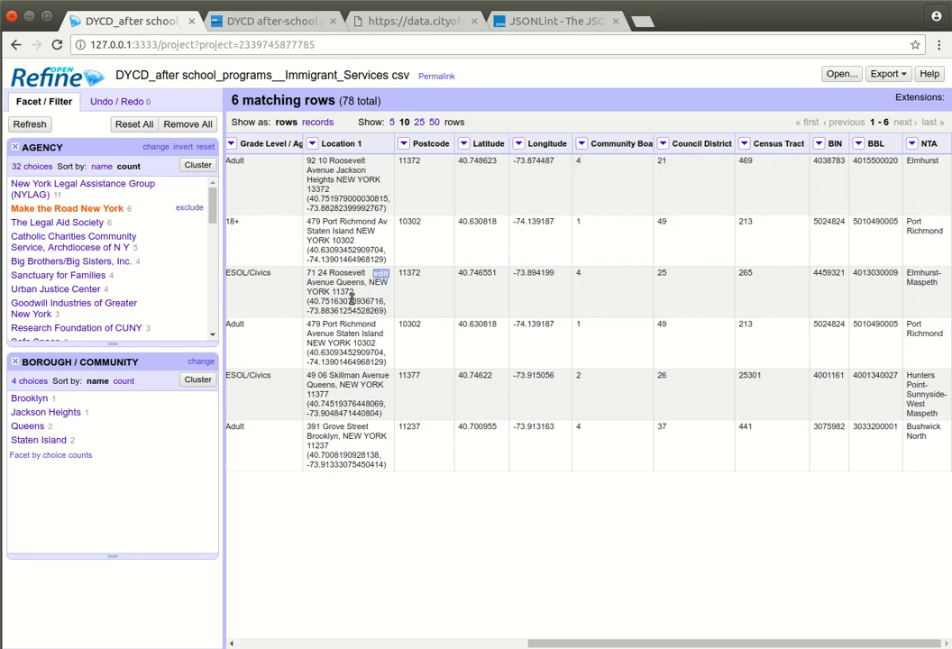
pyautogui.hscroll(-10, 289, 246)
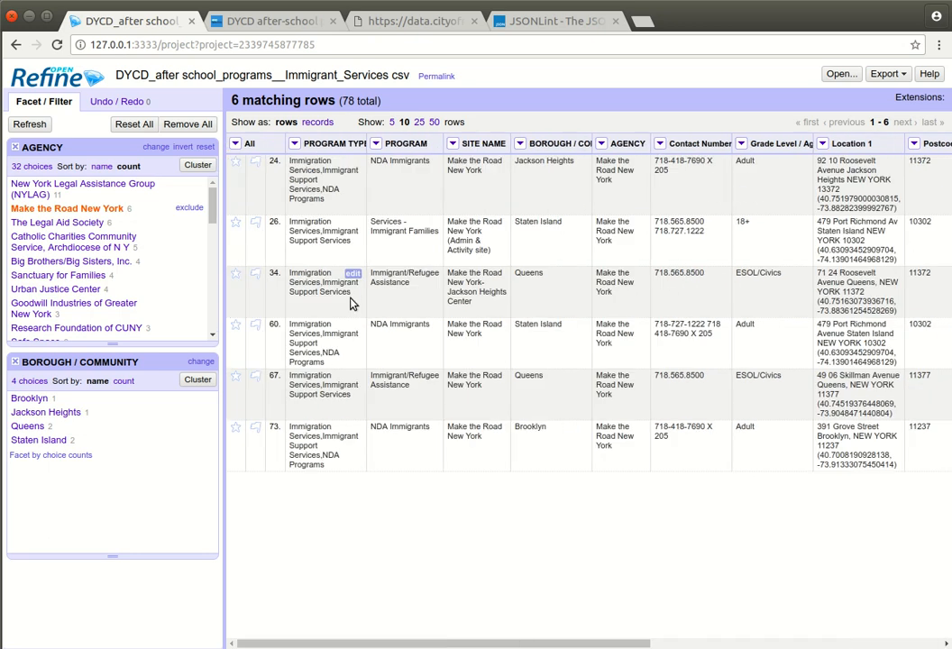
pyautogui.click(15, 362)
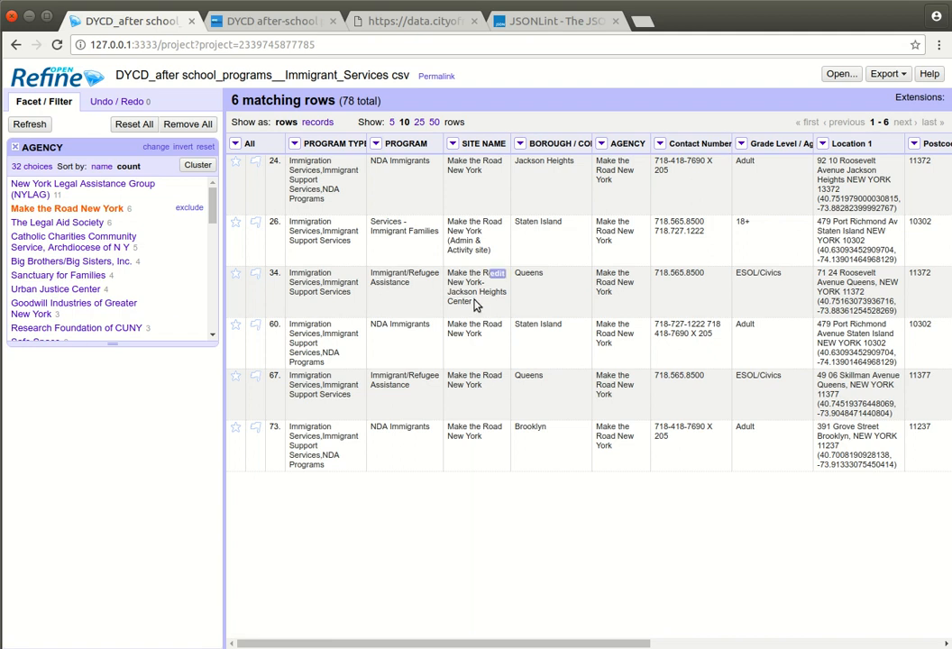
# Look at the location, district and census columns of the Make the Road New York rows
pyautogui.hscroll(10, 477, 304)
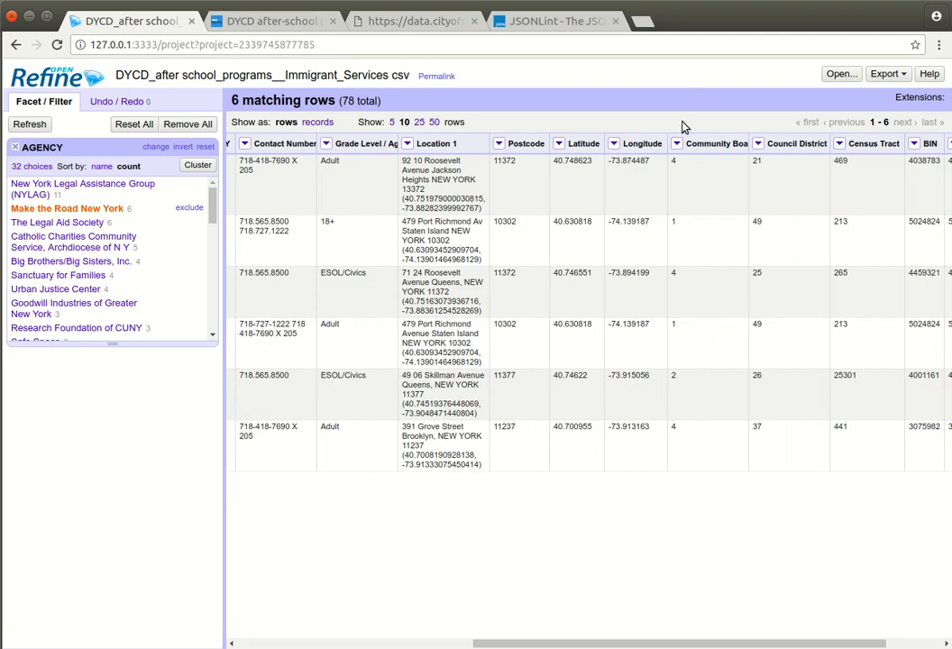